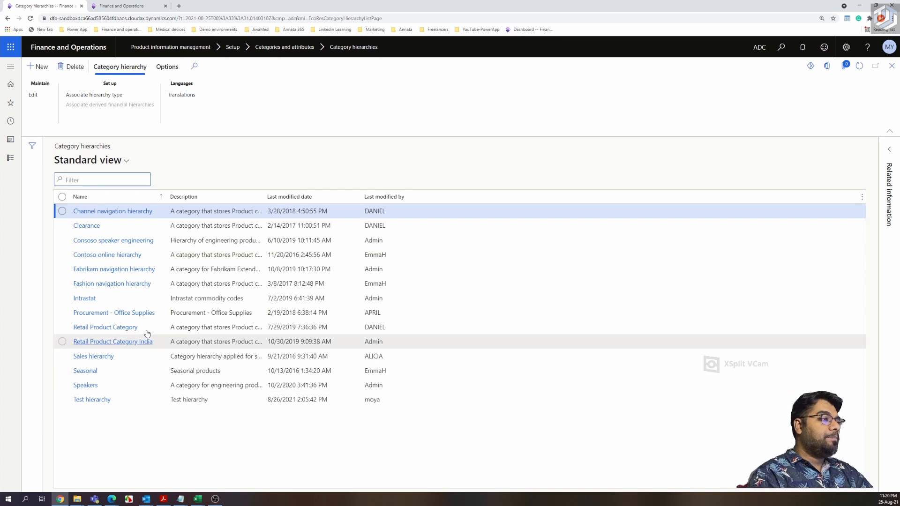
- Open the Procurement - Office Supplies category hierarchy and examine the categories under WORKPLACE SERVICES and VEHICLES, including Cleaning, Training and Cars
left_click(96, 317)
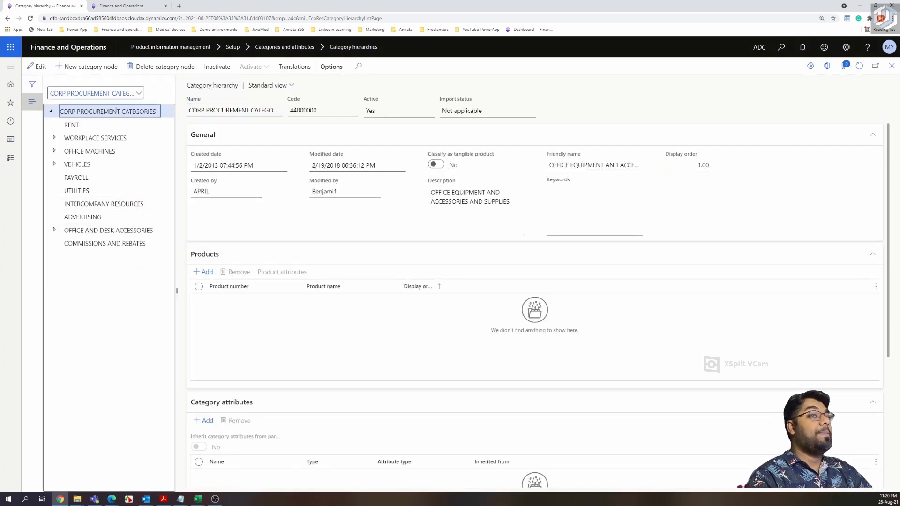
left_click(86, 124)
left_click(57, 141)
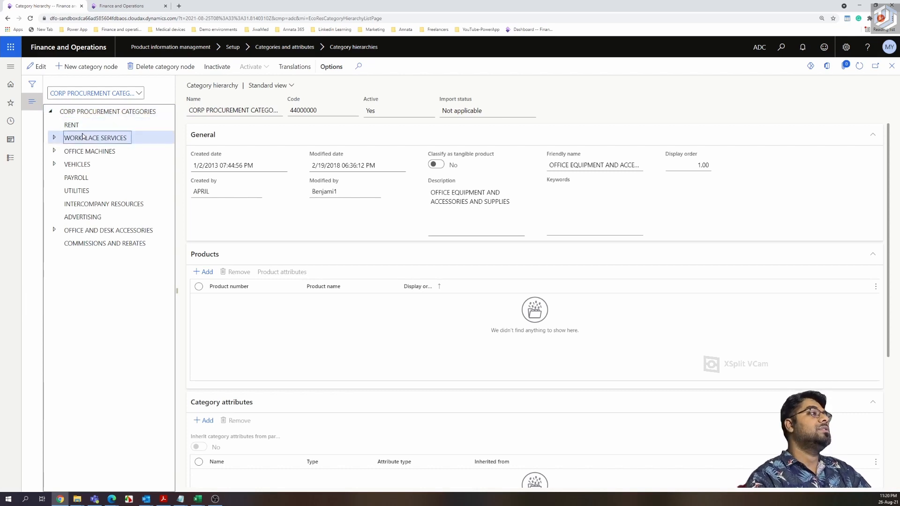
left_click(87, 162)
left_click(86, 151)
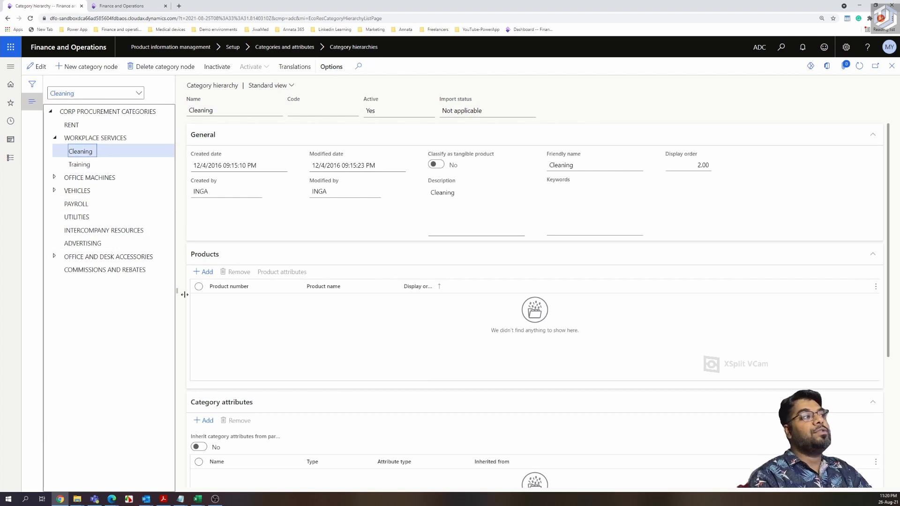
left_click(80, 164)
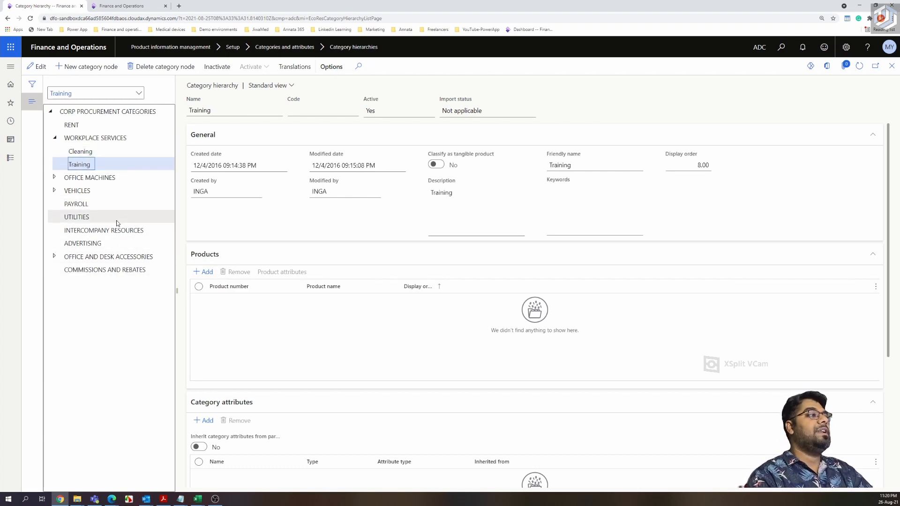
left_click(55, 191)
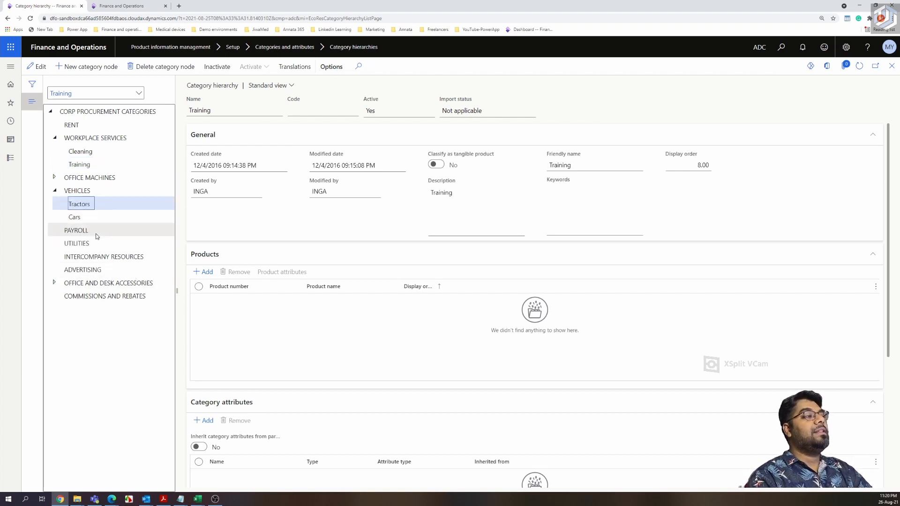
left_click(77, 217)
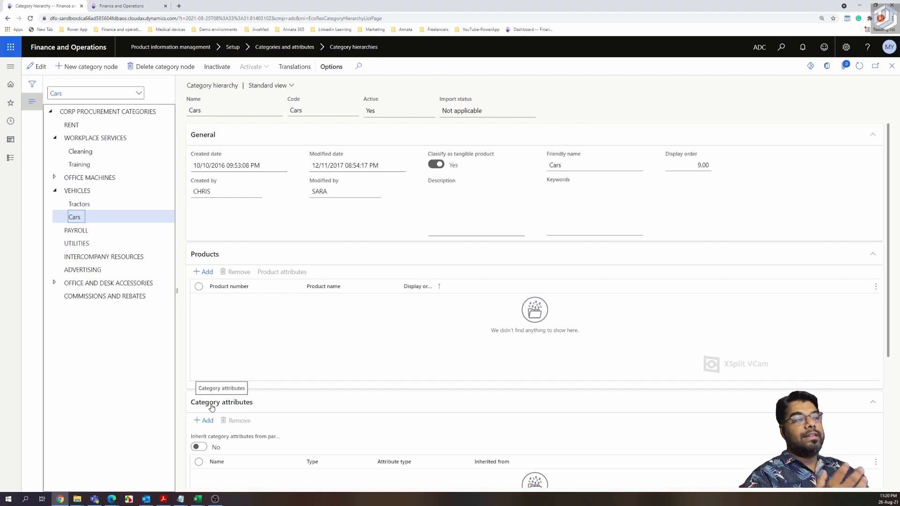
- Open the released products by category and examine the Team Sports and Womenswear subcategories of the Retail Product Category hierarchy
left_click(11, 68)
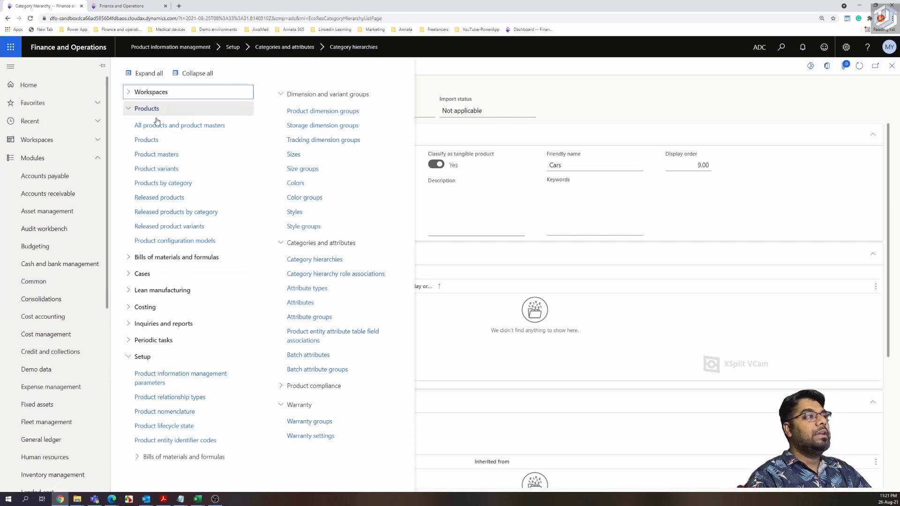
left_click(181, 216)
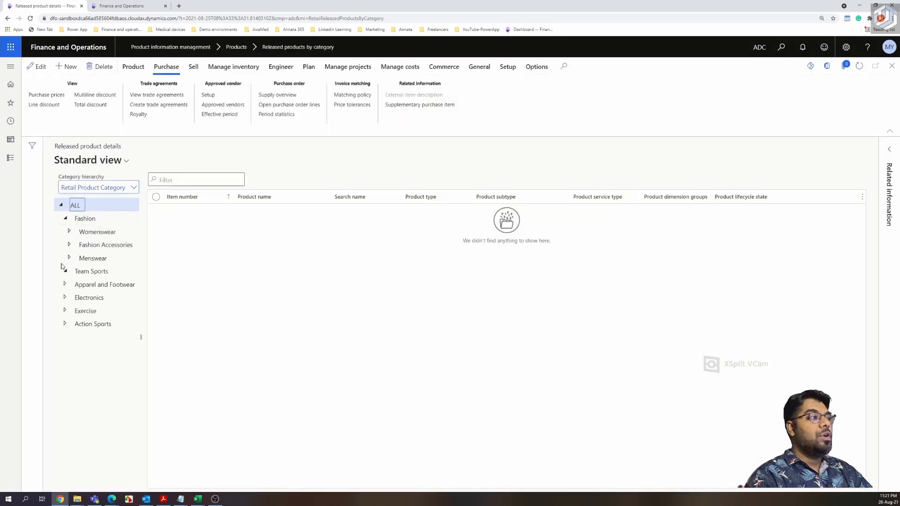
left_click(65, 271)
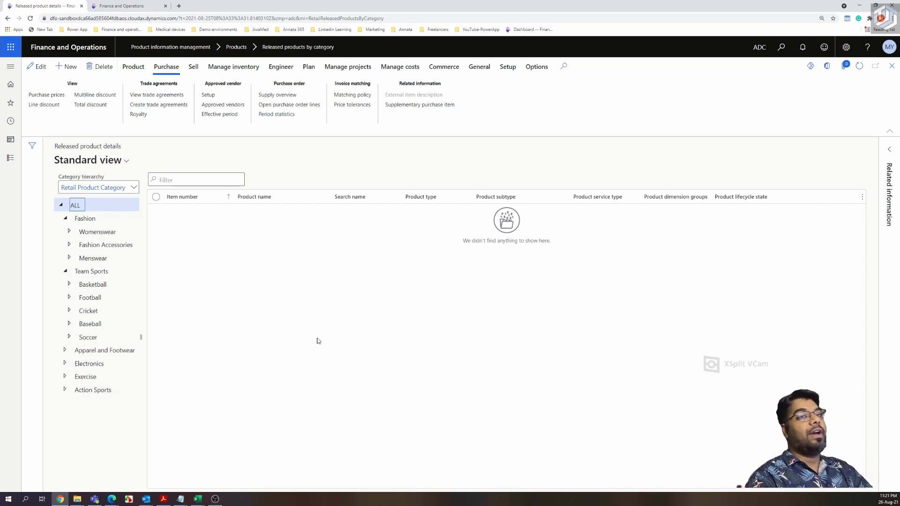
left_click(88, 230)
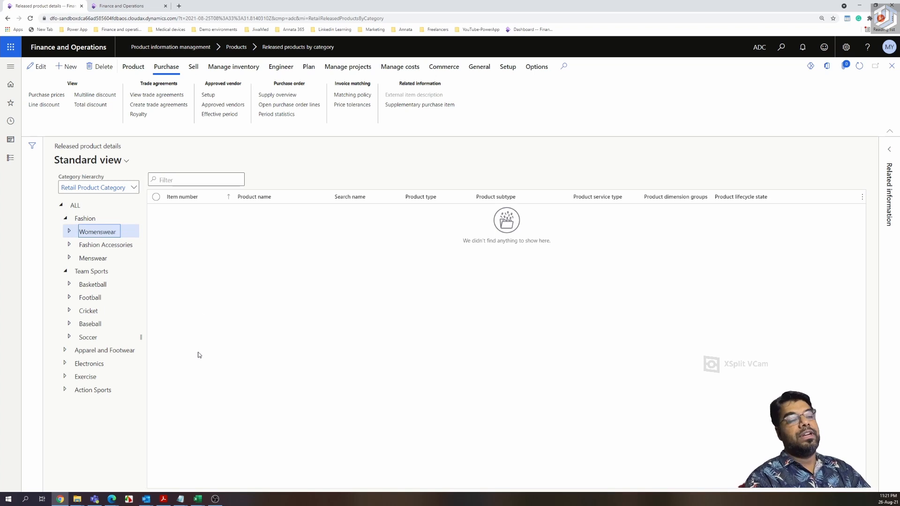
left_click(69, 233)
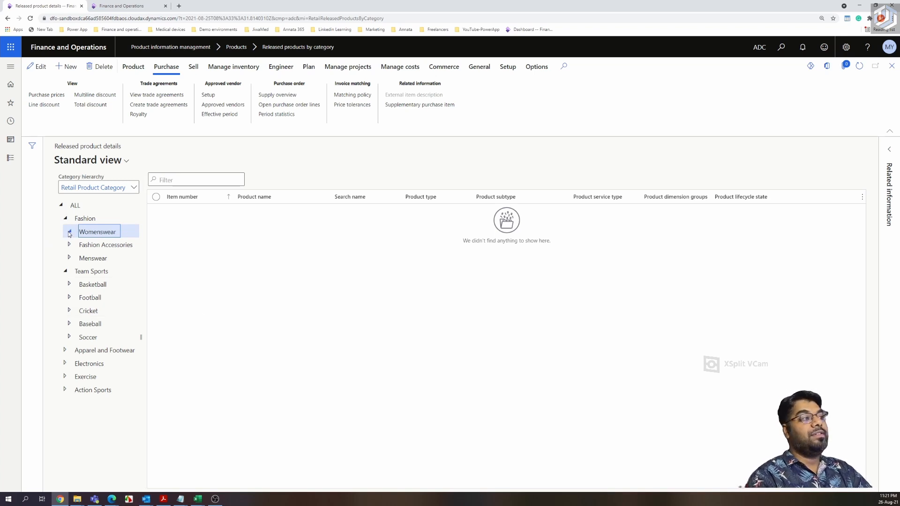
left_click(96, 245)
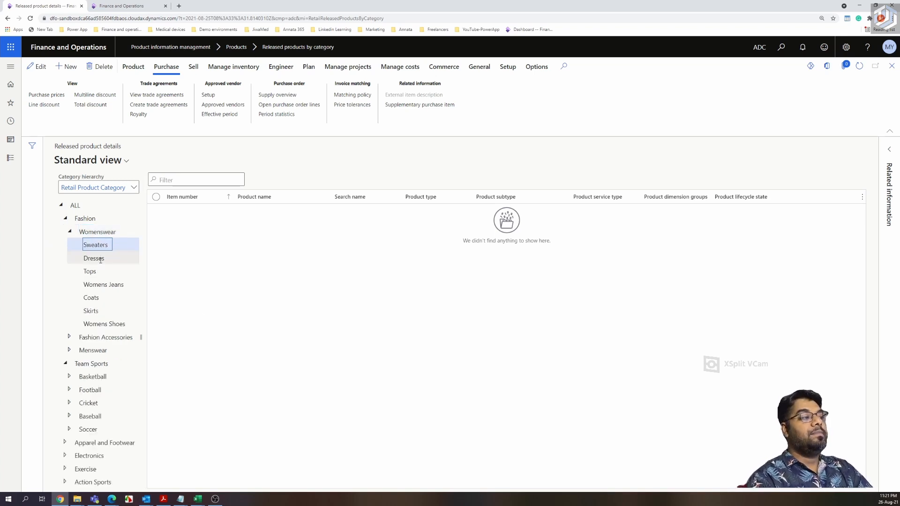
left_click(99, 259)
left_click(91, 272)
left_click(95, 285)
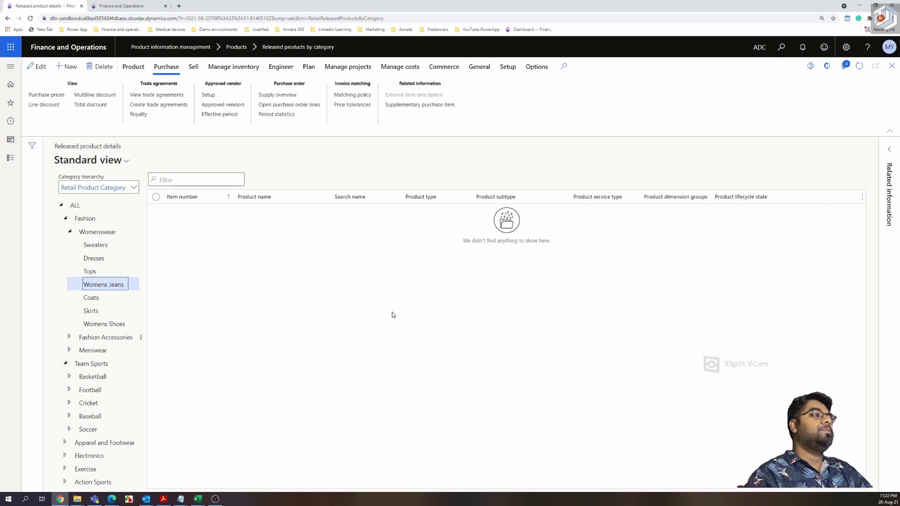
- Return to the category hierarchies and start a new hierarchy named "Vehicle Default Category"
left_click(10, 66)
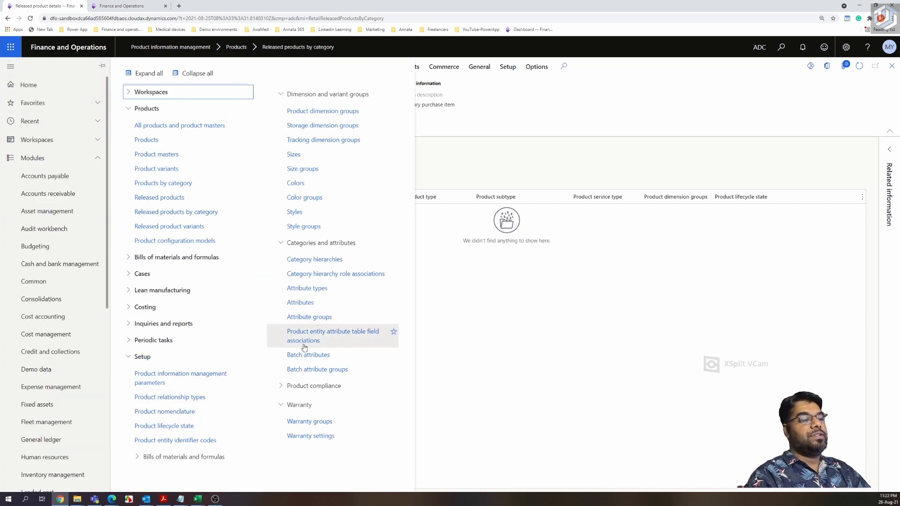
left_click(316, 264)
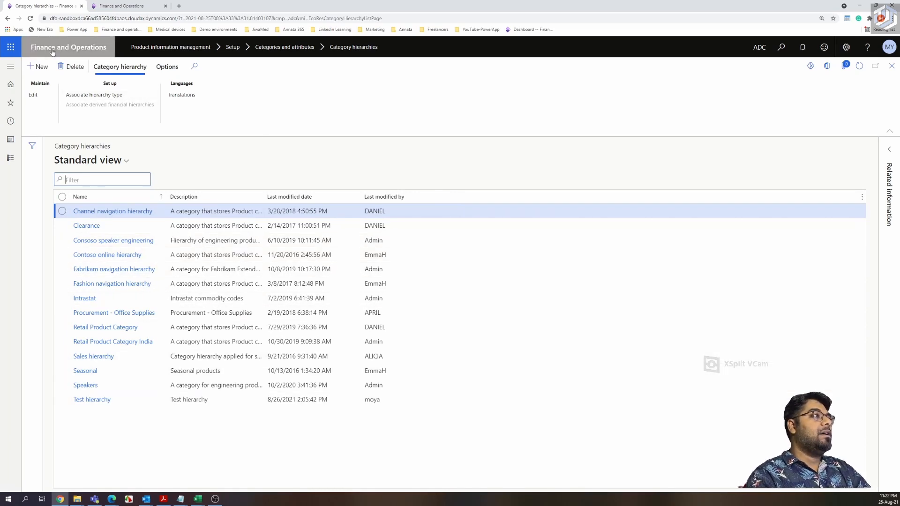
left_click(40, 69)
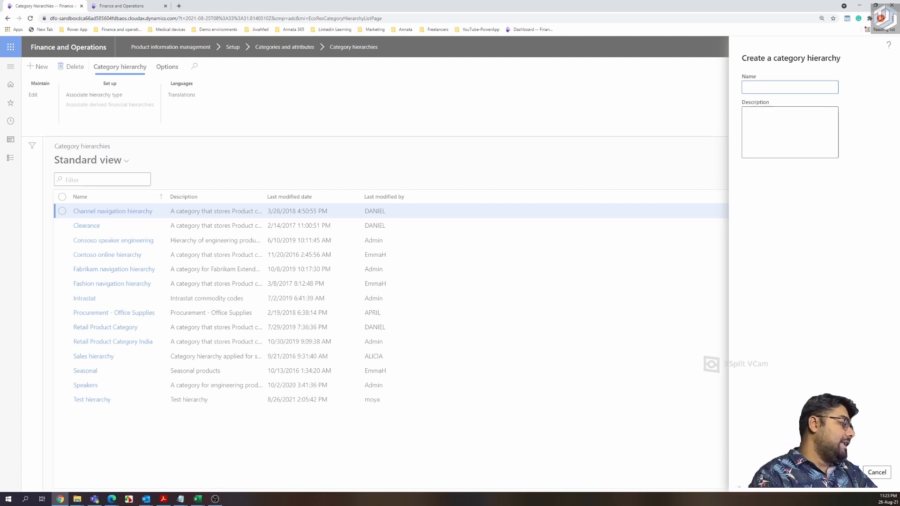
key("alt+Tab")
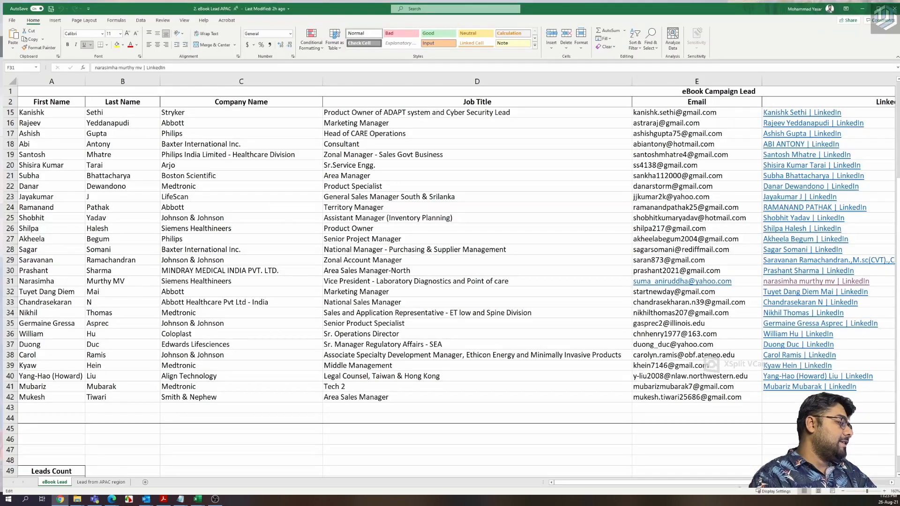
key("super+shift+Left")
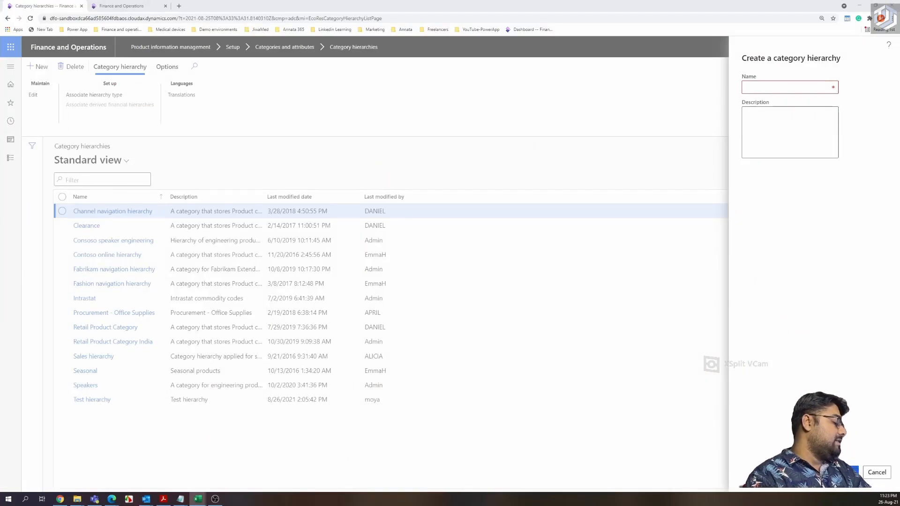
left_click(763, 85)
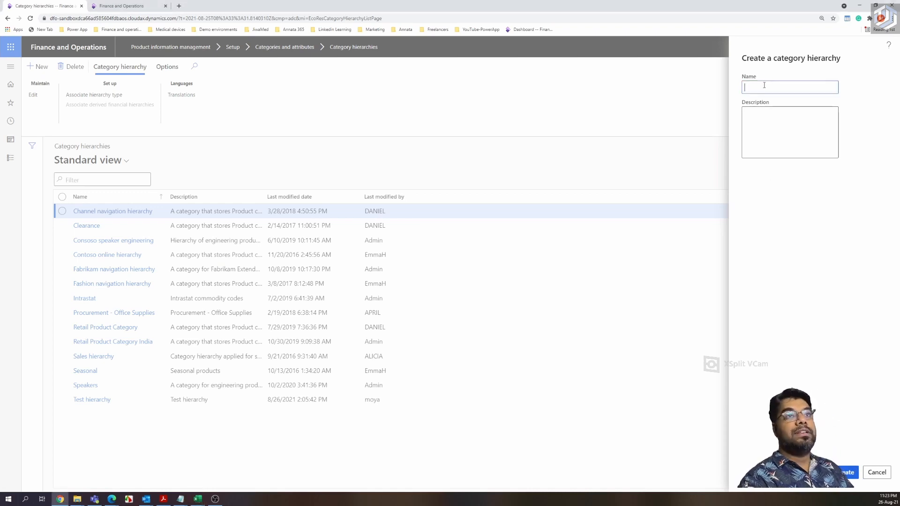
type("Vehicle Default Category")
- Enter the description "A category that stores information about vehicle/Trucks/Spare parts" and create the hierarchy
left_click(770, 134)
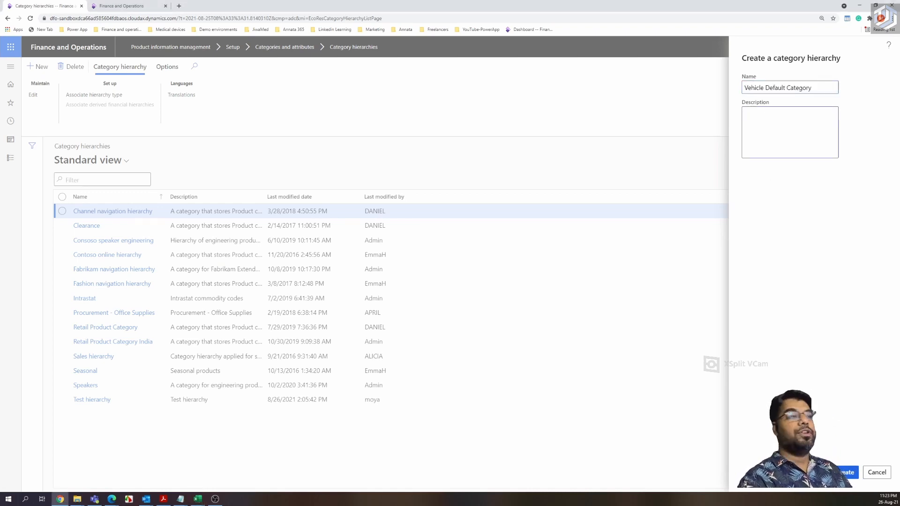
key("alt+Tab")
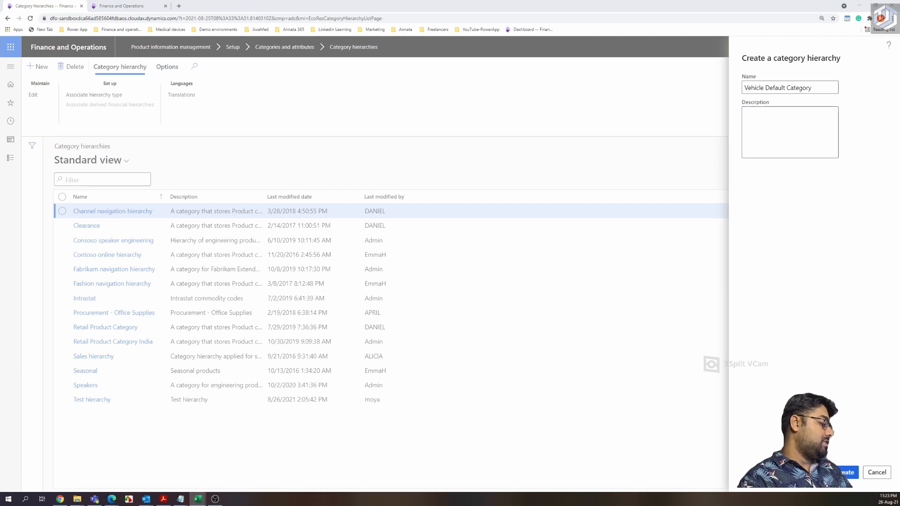
key("alt+Tab")
type("A category that stores information about vehicle/Trucks/Spare parts")
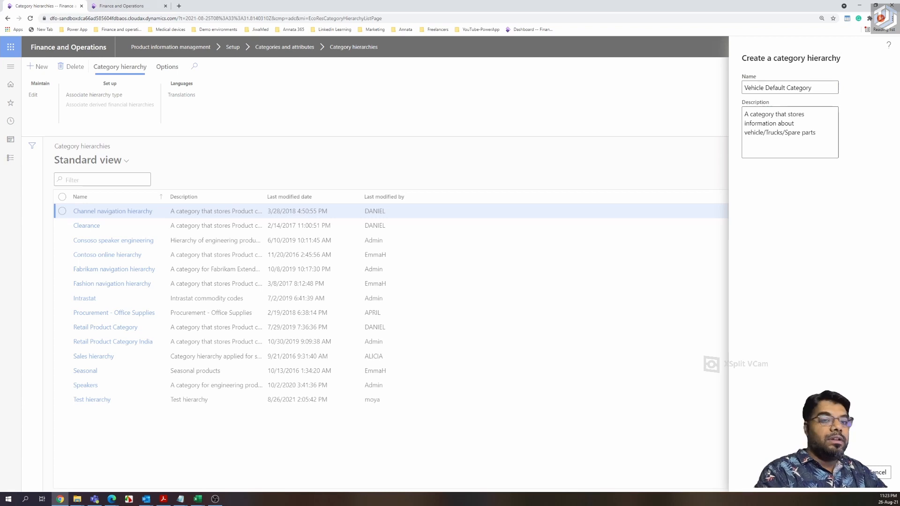
left_click(843, 472)
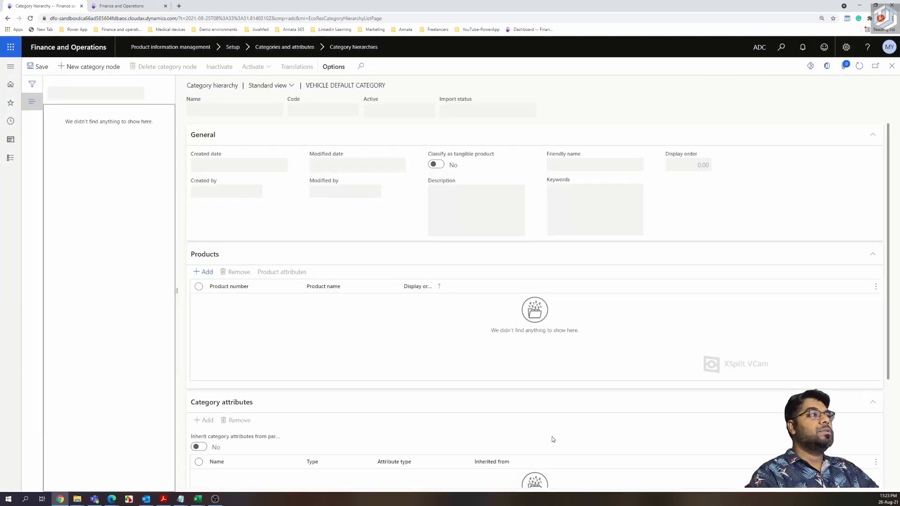
- Add a top-level category node to the Vehicle Default Category hierarchy and name it "Vehicle"
left_click(92, 67)
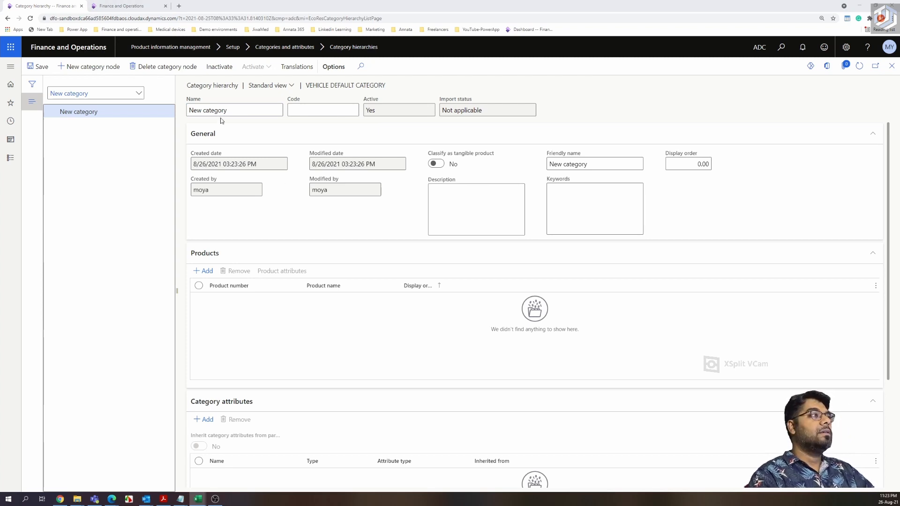
left_click(243, 113)
key("BackSpace")
key("BackSpace")
key("BackSpace")
key("BackSpace")
key("BackSpace")
key("BackSpace")
key("BackSpace")
key("BackSpace")
key("BackSpace")
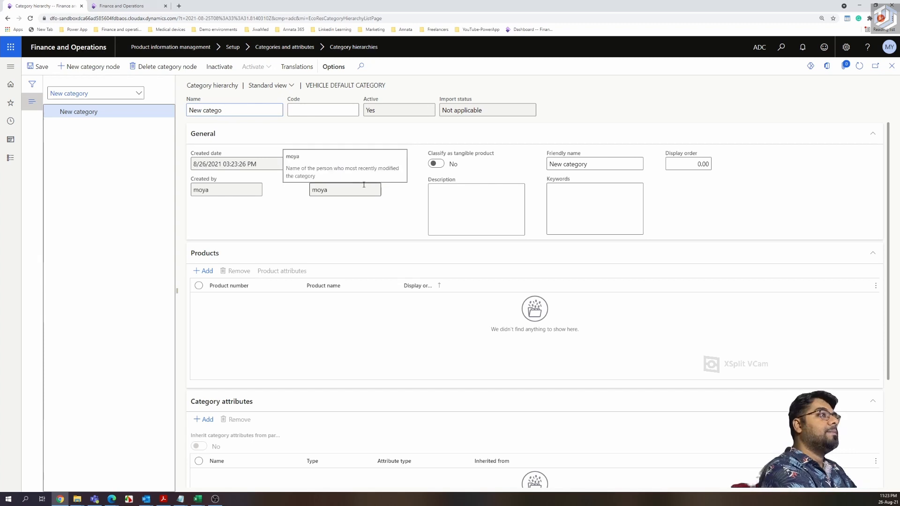
key("BackSpace")
key("BackSpace")
key("BackSpace")
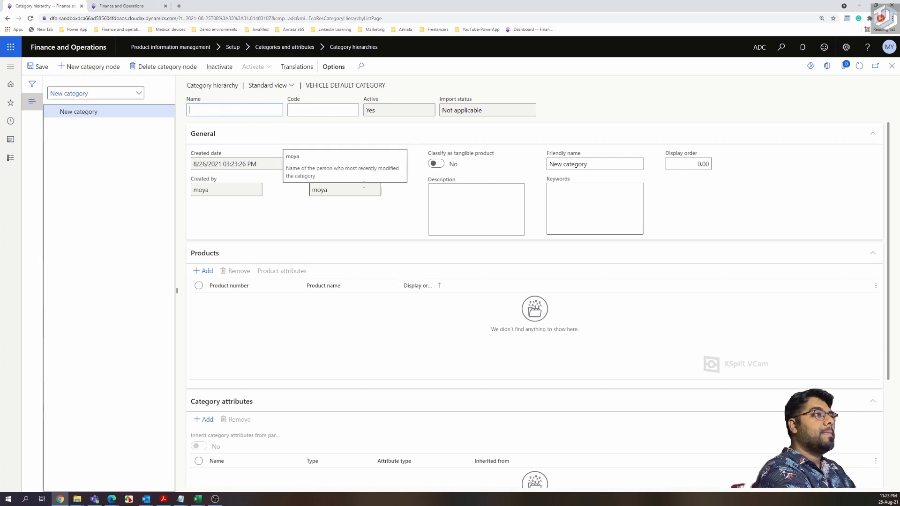
type("Ve")
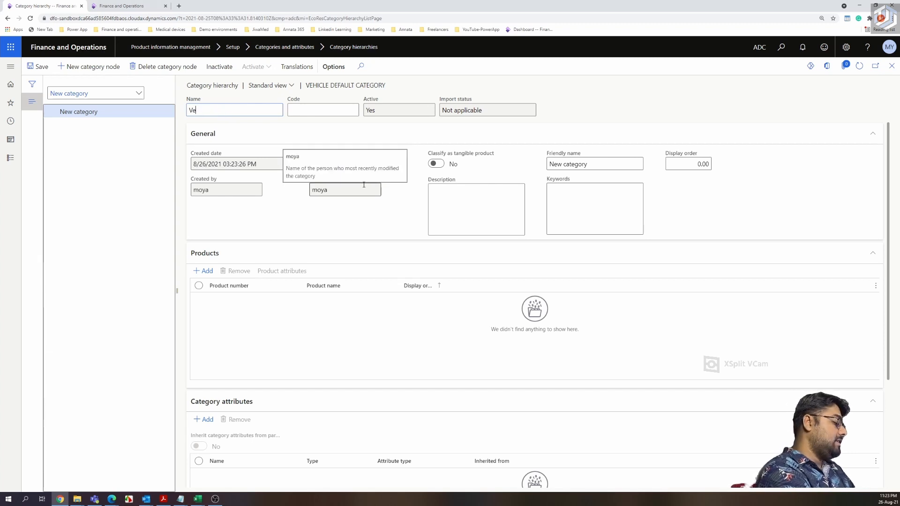
type("hicle")
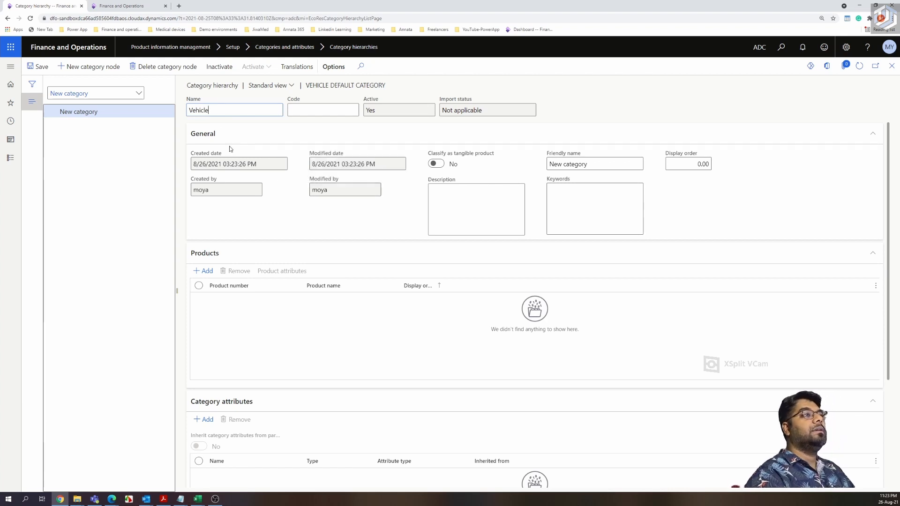
- Copy the category's name into its friendly name so that it reads "Vehicle"
left_click_drag(219, 111, 168, 110)
key("ctrl+c")
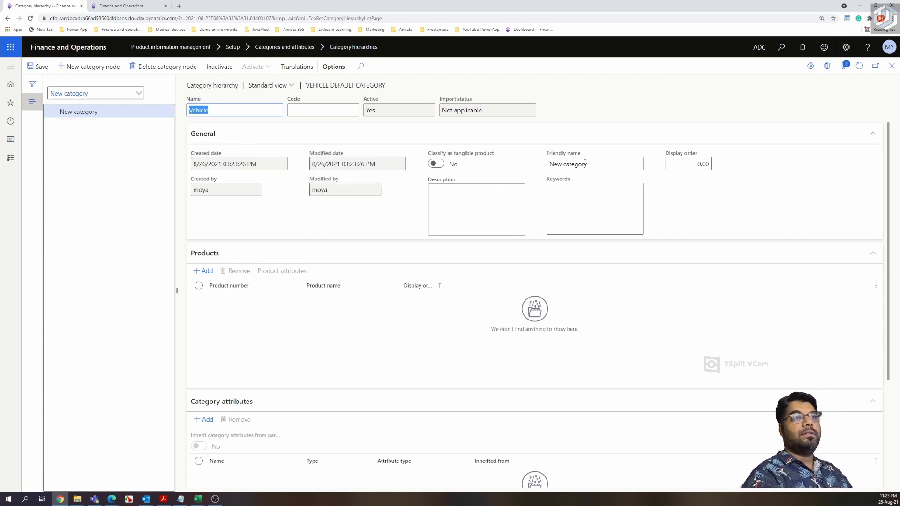
left_click(581, 164)
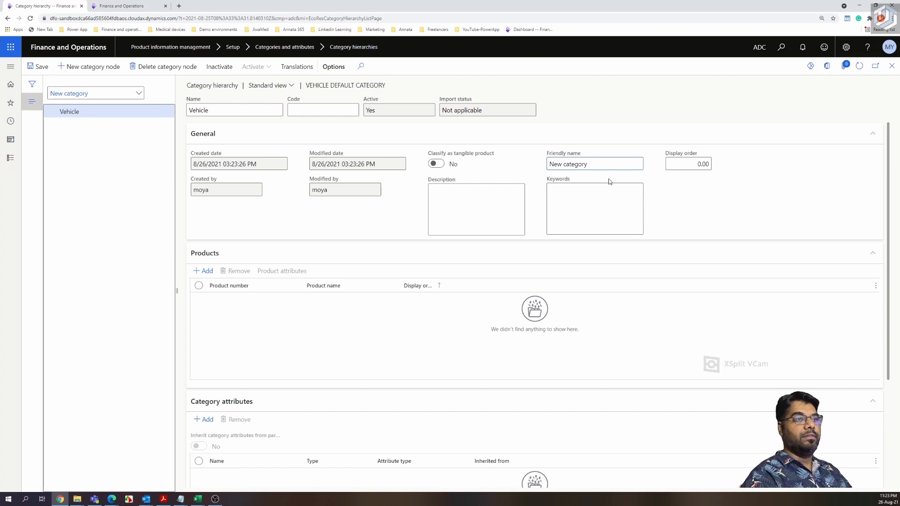
left_click_drag(590, 164, 490, 164)
key("ctrl+v")
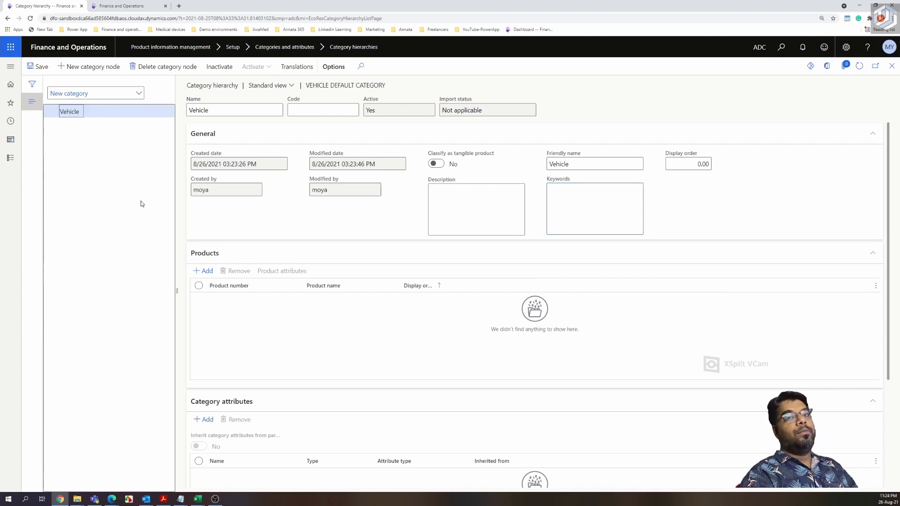
- Add a child category node under Vehicle and name it "Cars"
left_click(89, 69)
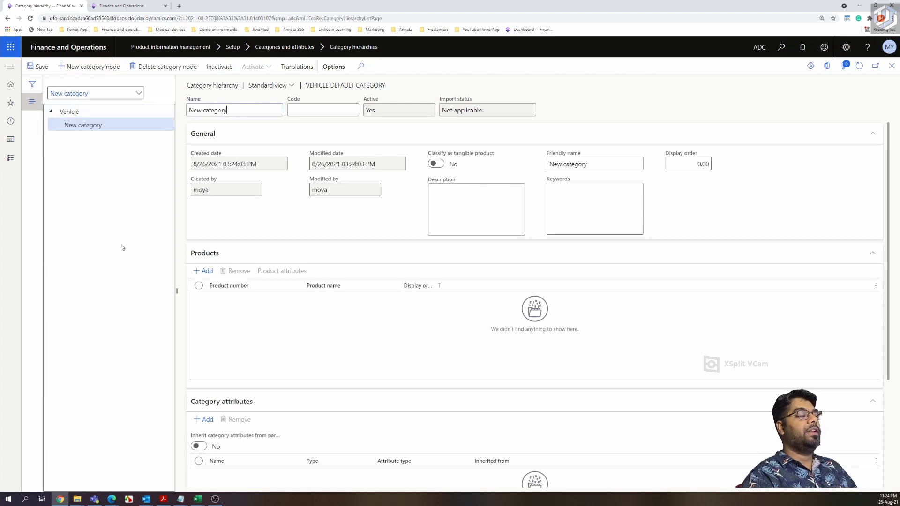
left_click_drag(244, 111, 176, 117)
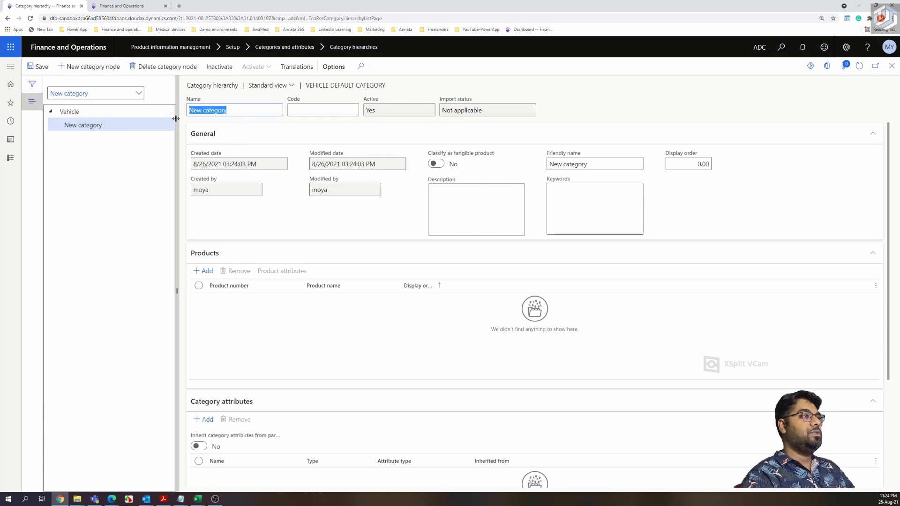
key("BackSpace")
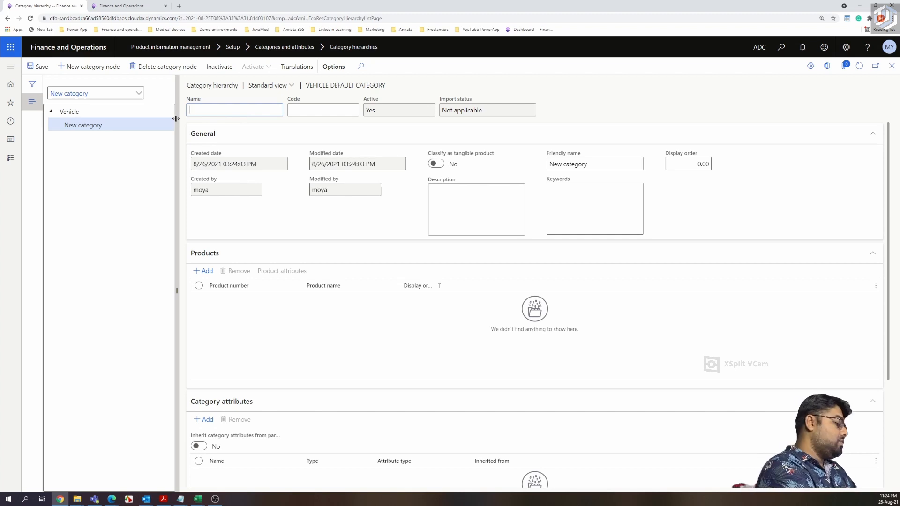
type("Cars")
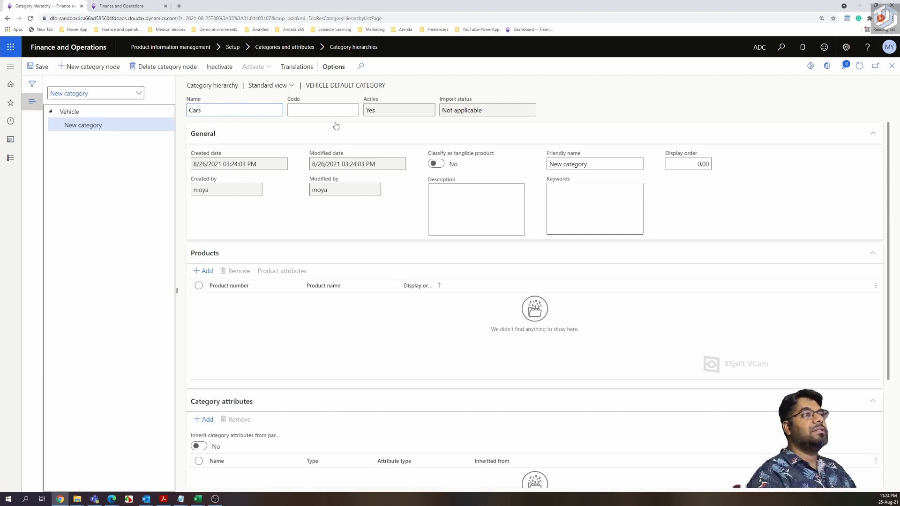
- Save the Cars category, then add another child node under Vehicle named "Trucks" and save it
left_click(39, 67)
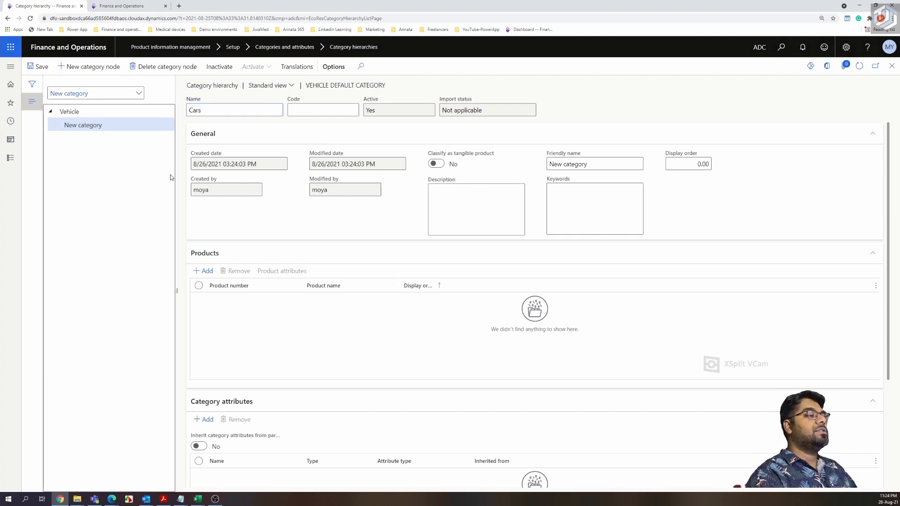
left_click(89, 111)
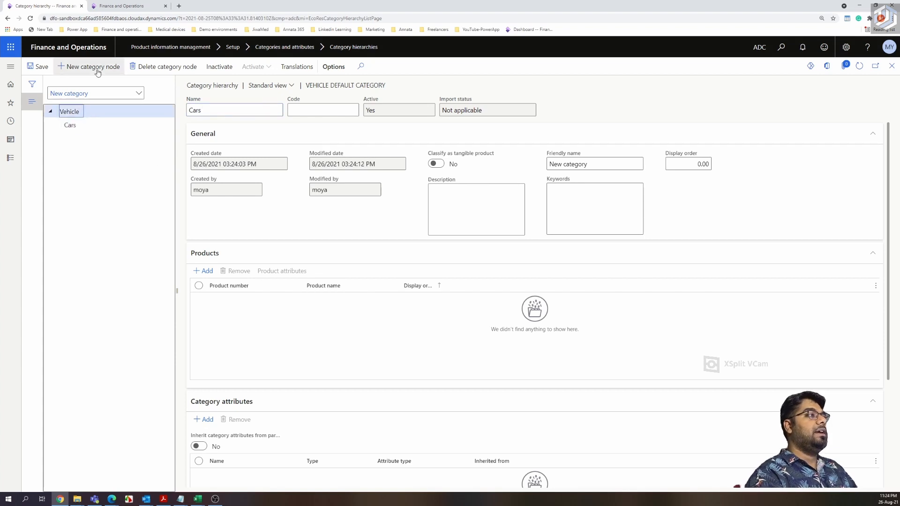
key("alt+n")
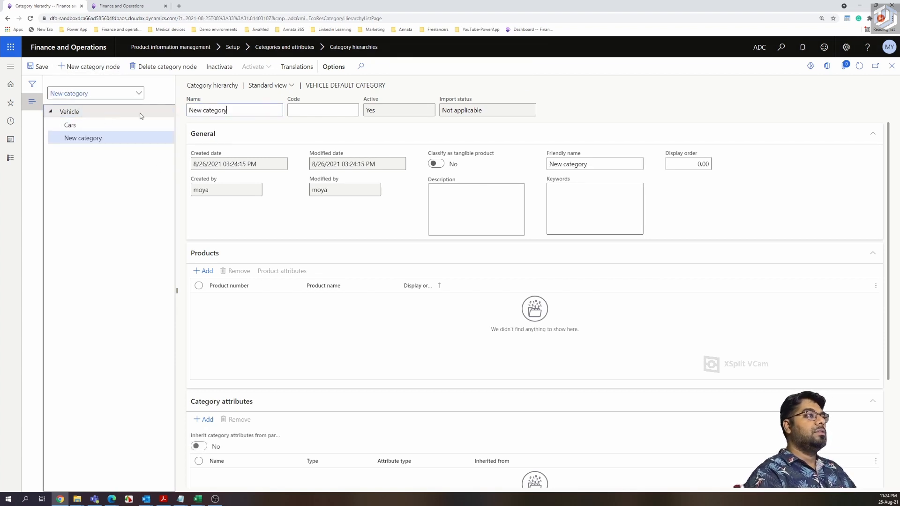
key("ctrl+a")
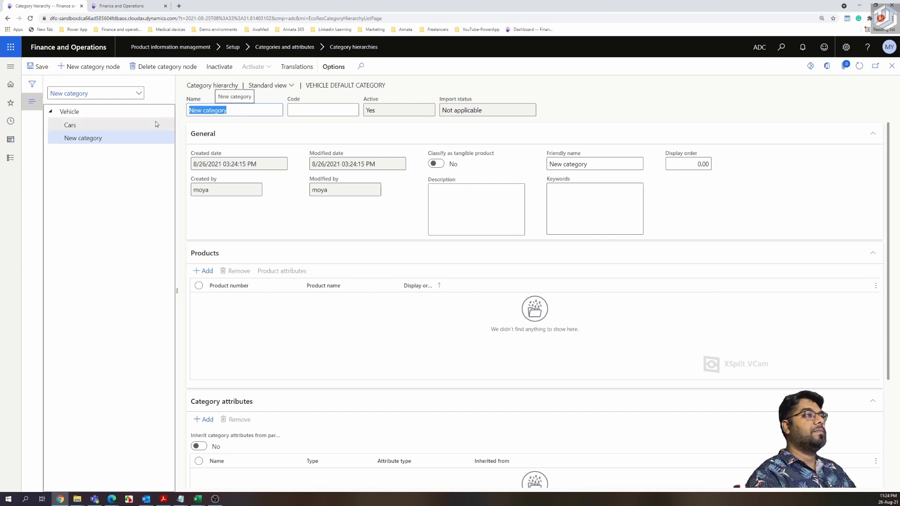
key("BackSpace")
type("Tru")
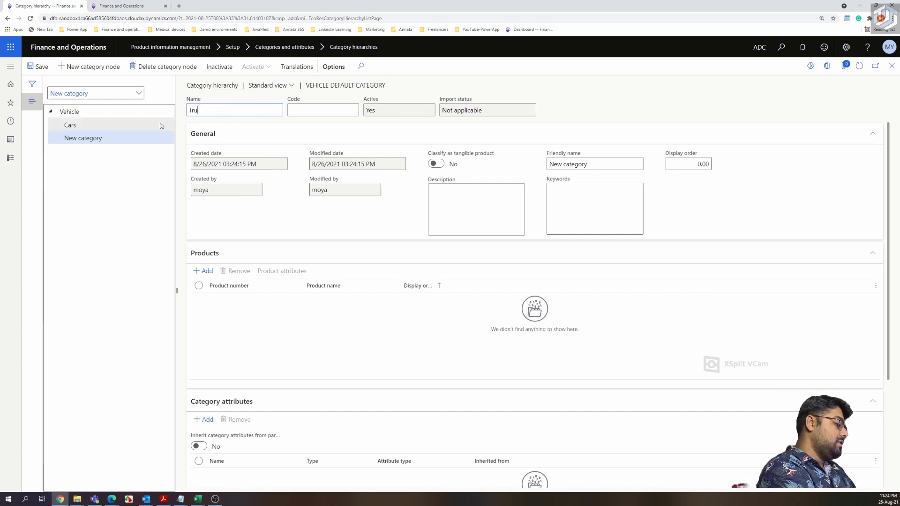
type("cks")
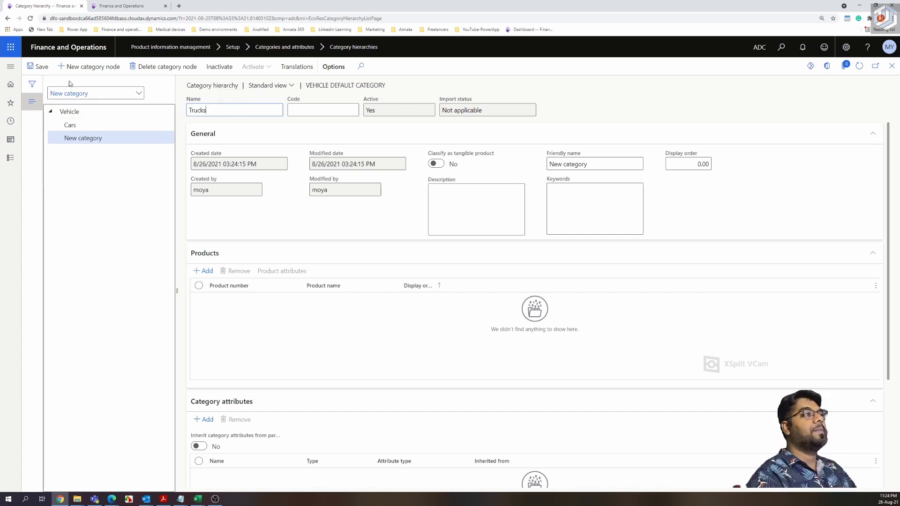
left_click(41, 70)
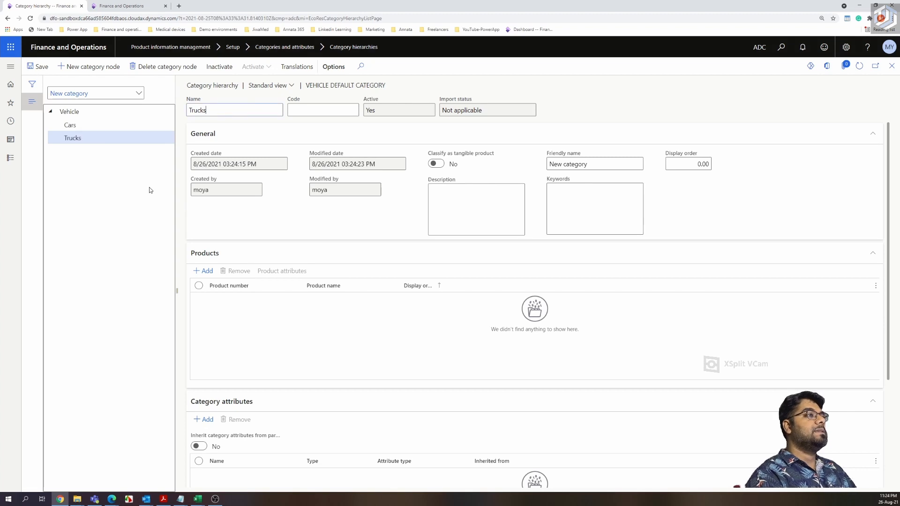
- Add a third child category node under Vehicle, name it "Spare Parts" and save it
key("Up")
key("Up")
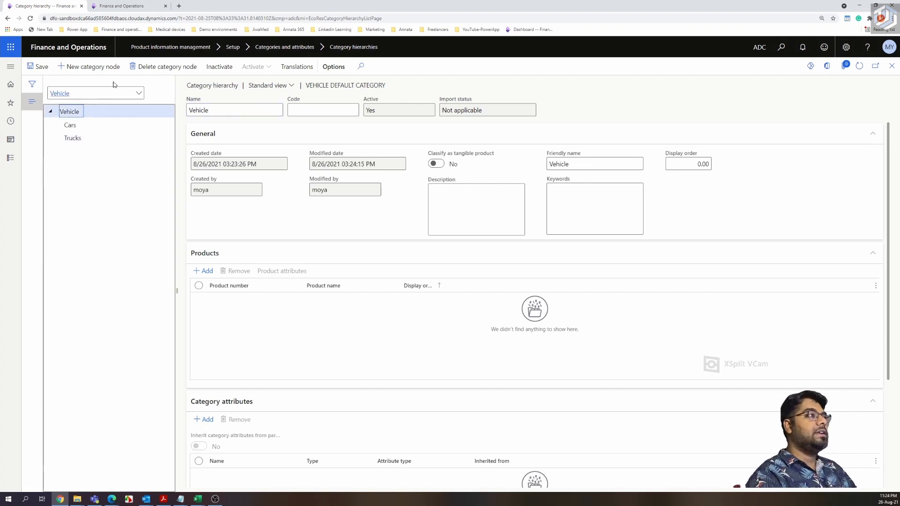
left_click(156, 101)
key("alt+n")
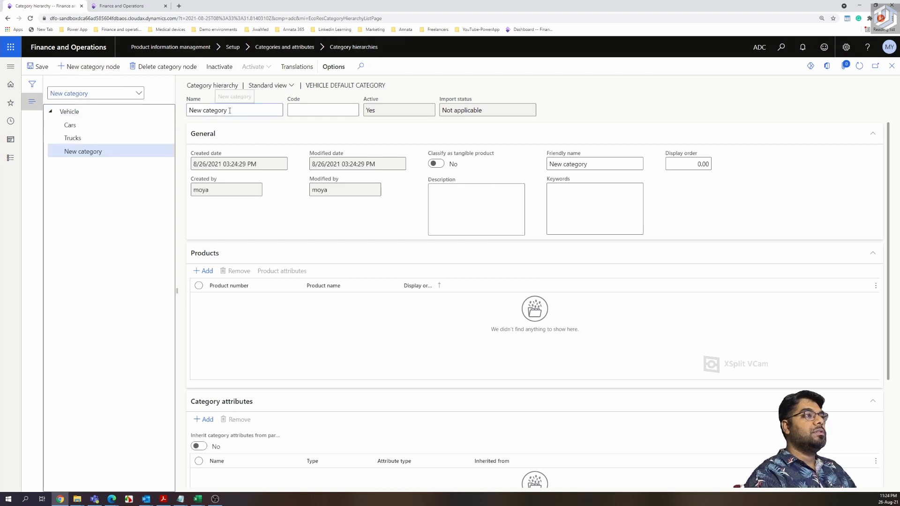
type("Sap")
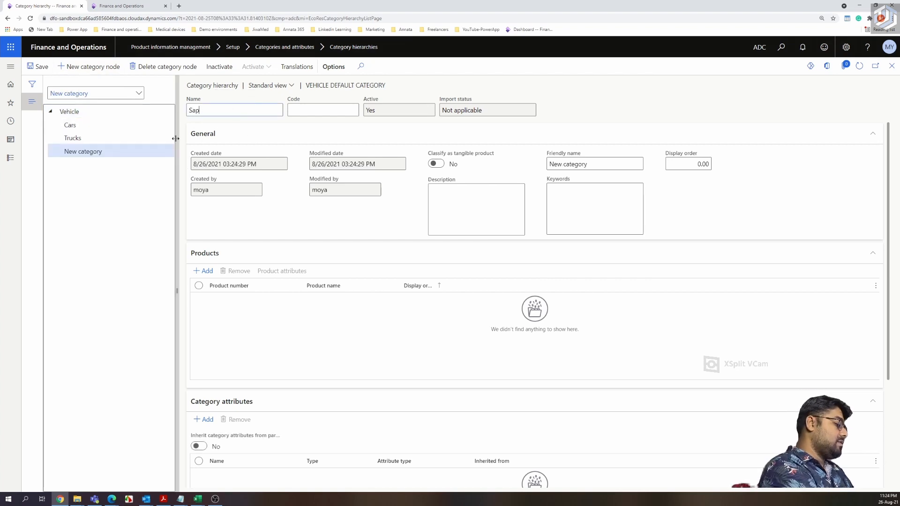
type("re Parts")
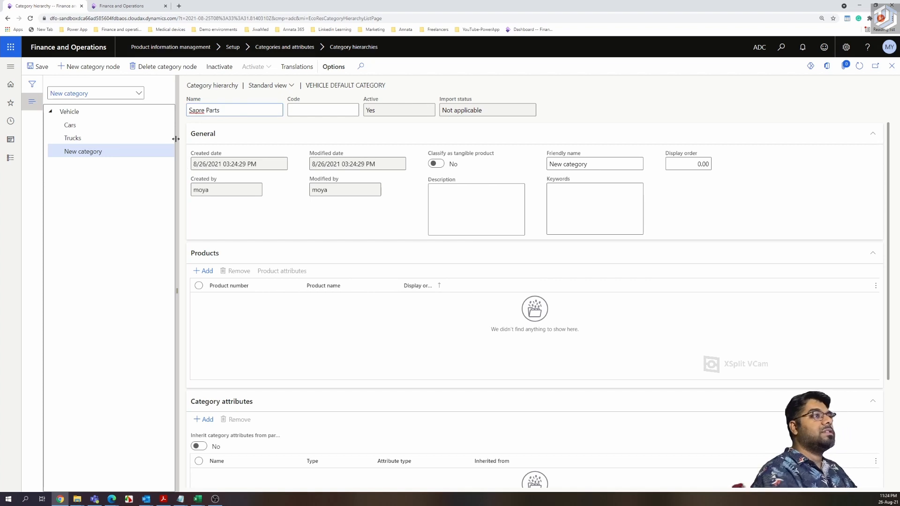
right_click(196, 111)
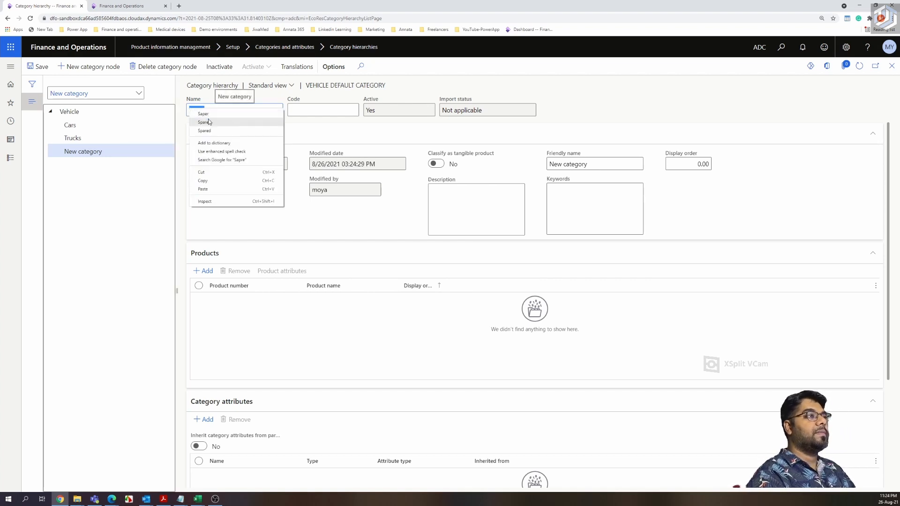
left_click(209, 122)
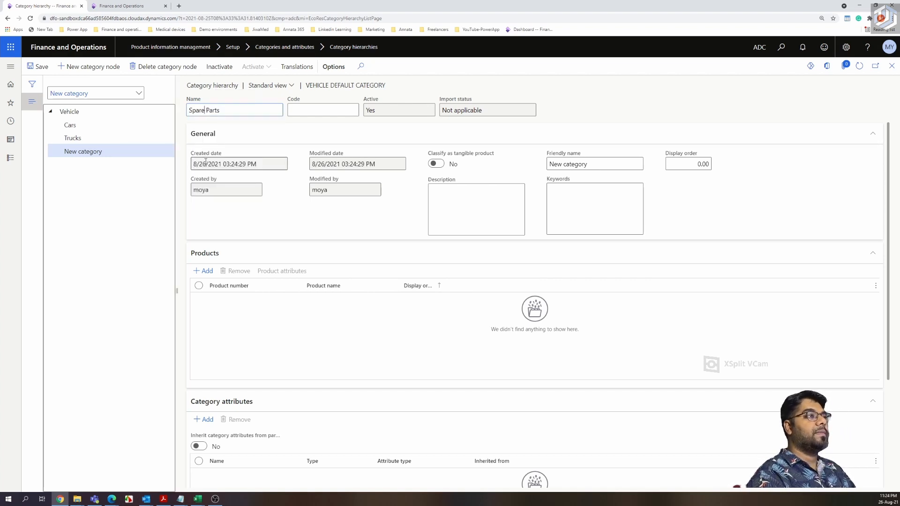
left_click(46, 71)
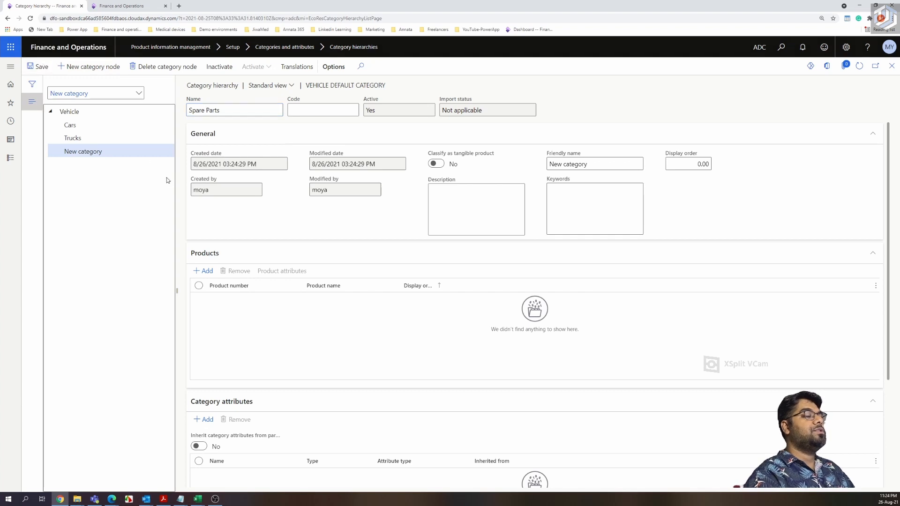
- Add a child category node under Cars, name it "Ford" and save it
left_click(75, 126)
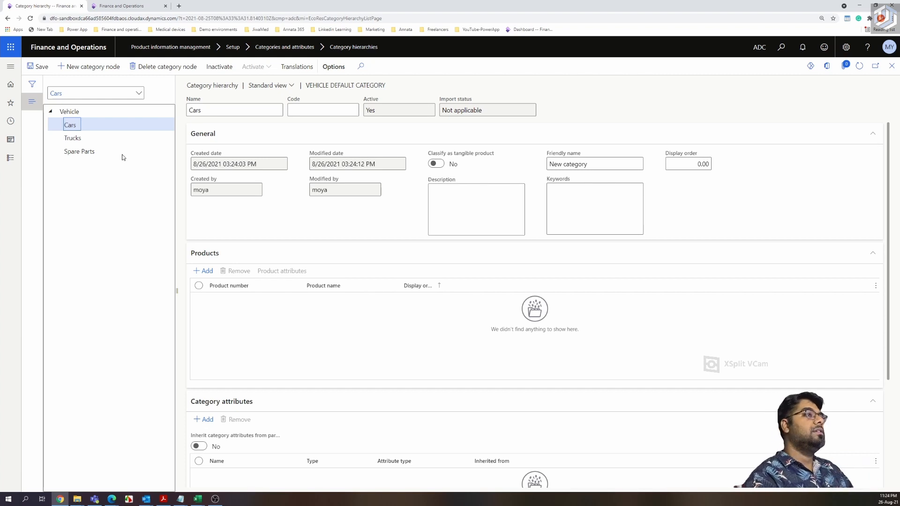
left_click(89, 67)
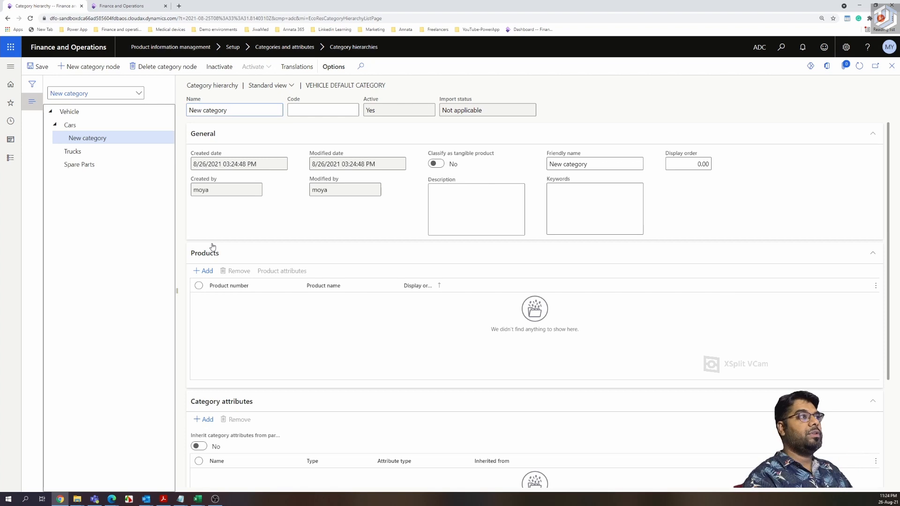
left_click_drag(234, 111, 136, 110)
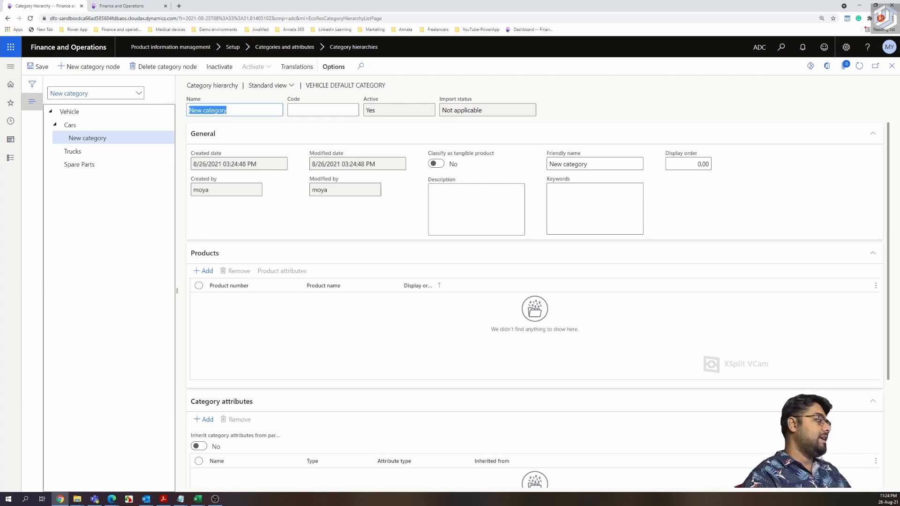
key("alt+Tab")
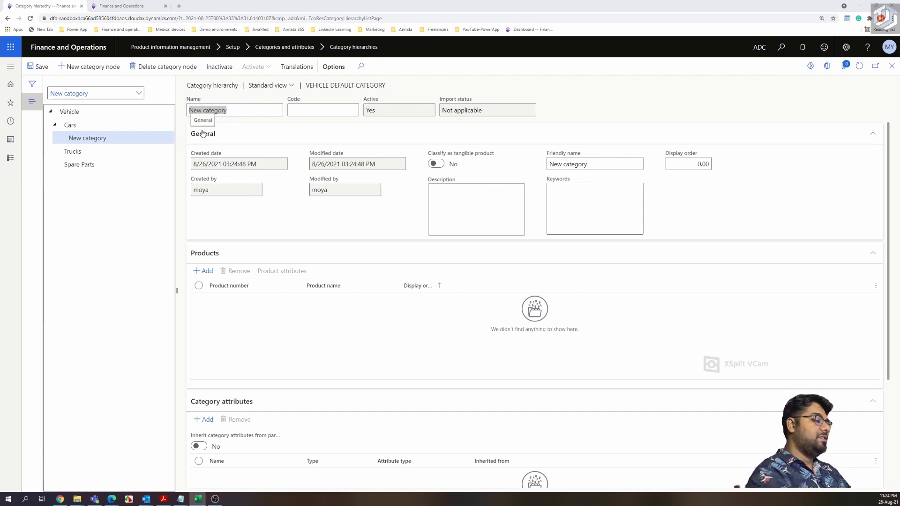
key("alt+Tab")
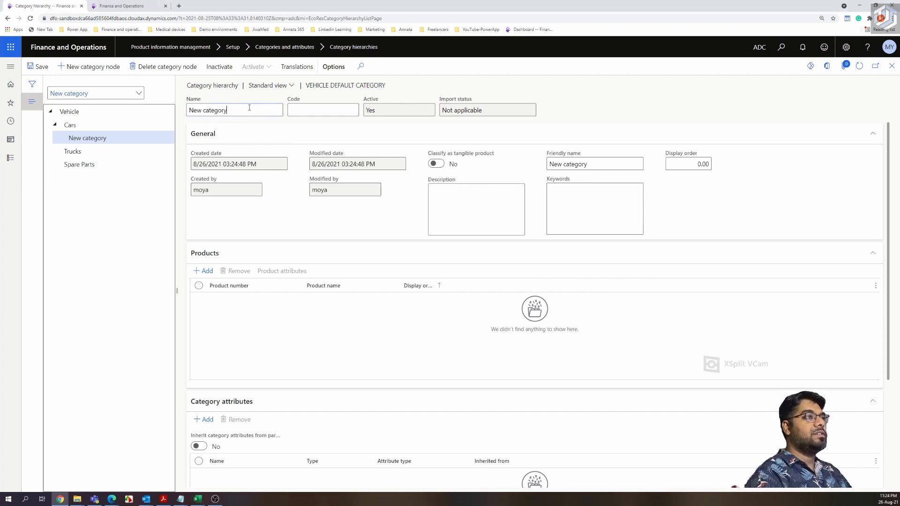
type("Ford")
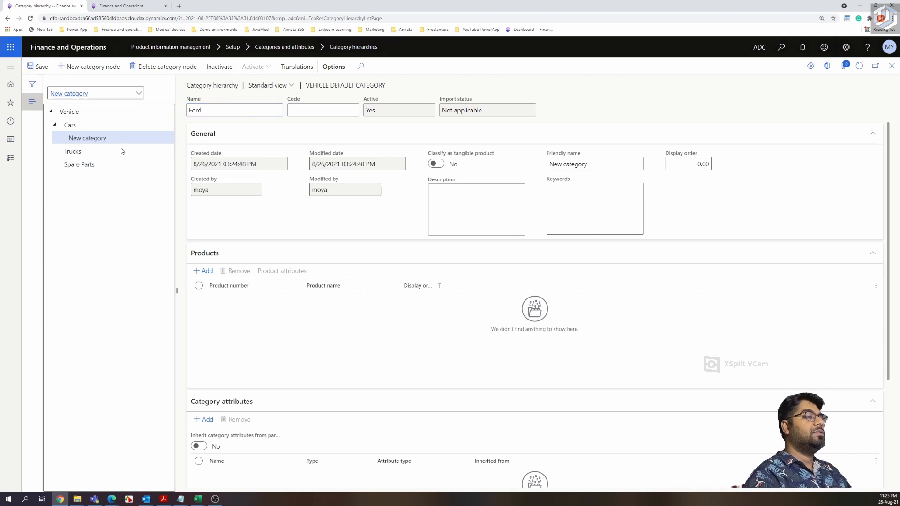
key("ctrl+s")
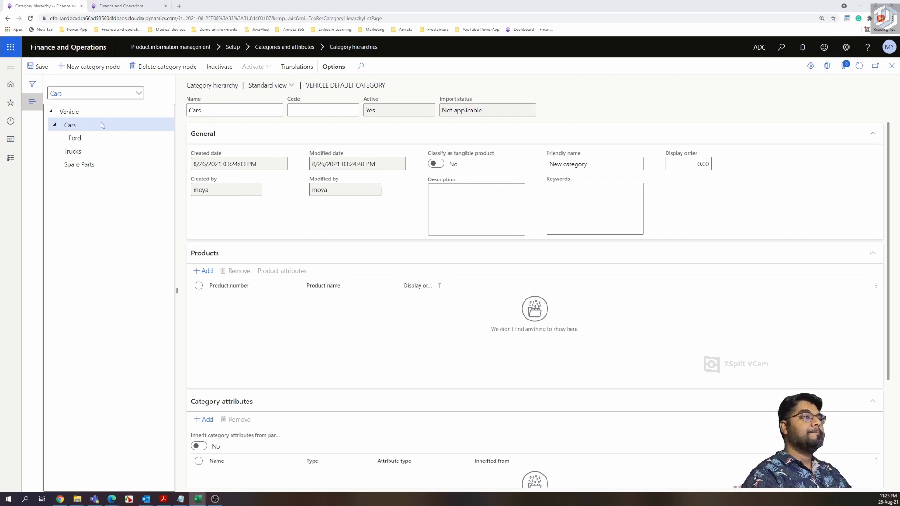
- Add a second child category node under Cars and name it "Mercedes"
left_click(86, 68)
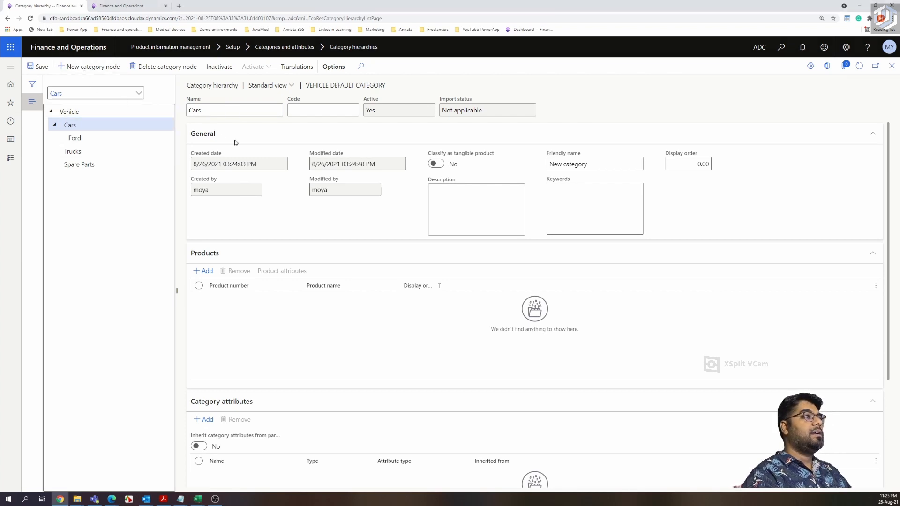
left_click_drag(227, 110, 189, 110)
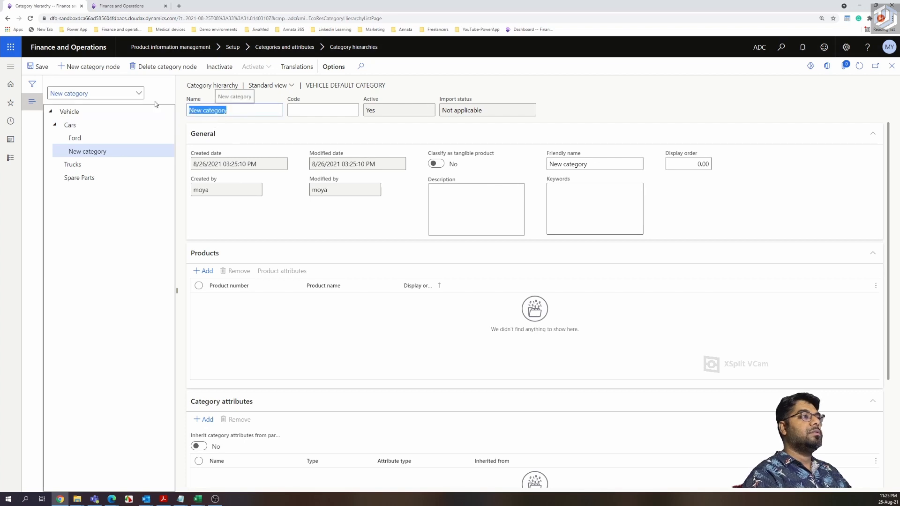
type("Mercedes")
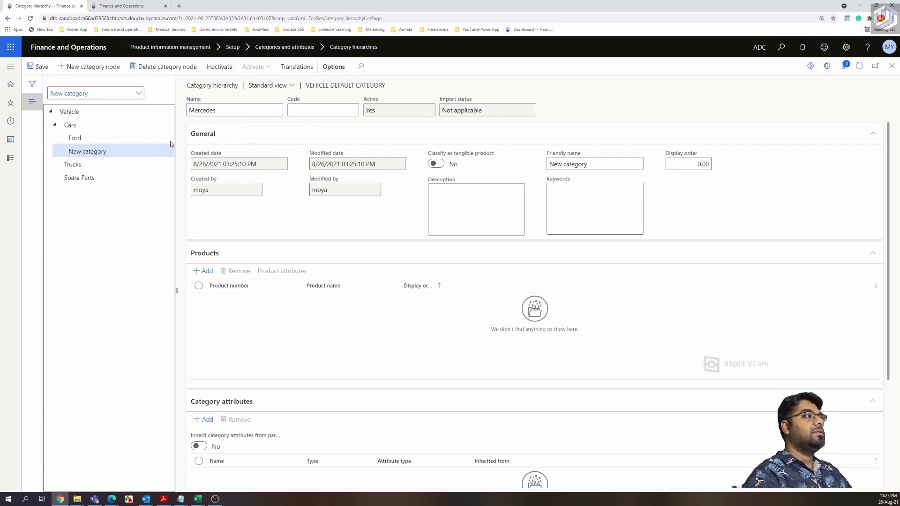
left_click(110, 69)
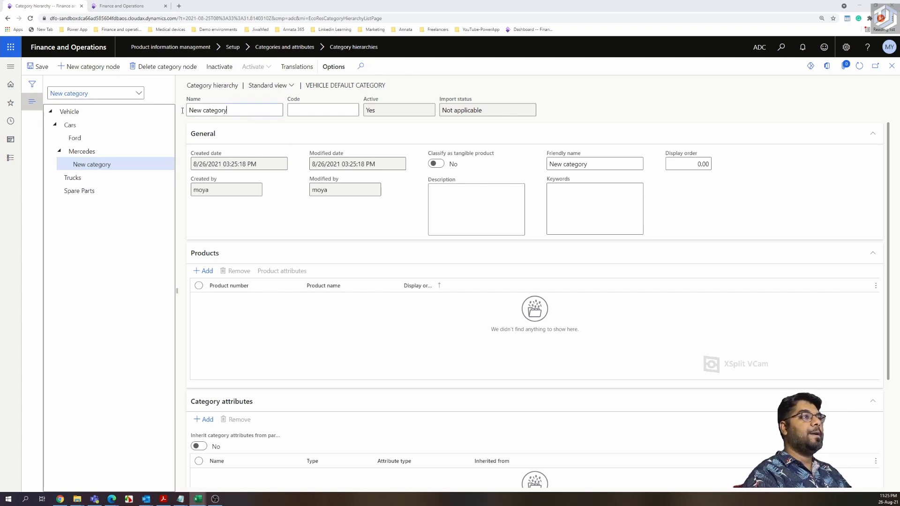
left_click_drag(228, 110, 171, 113)
type("Land Rover")
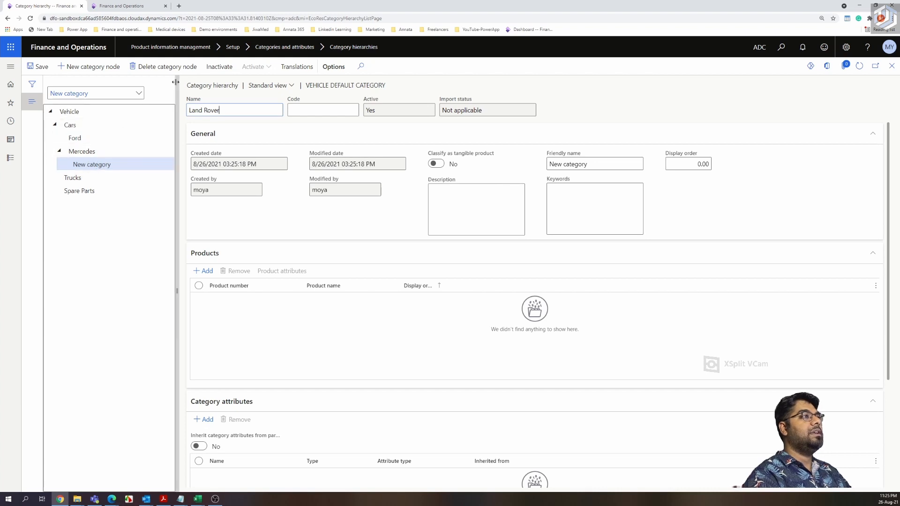
key("alt+F9")
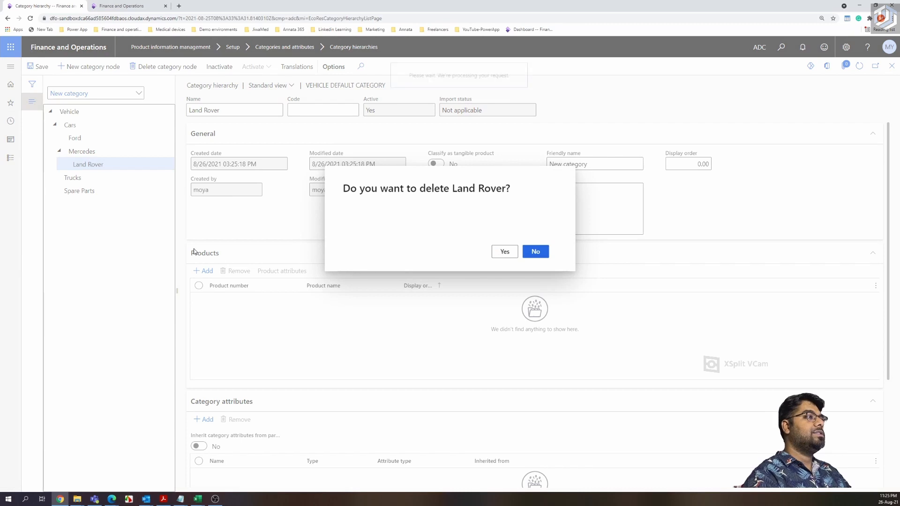
key("Return")
- Add a third child category node under Cars, name it "Land Rover" and save it
left_click(70, 125)
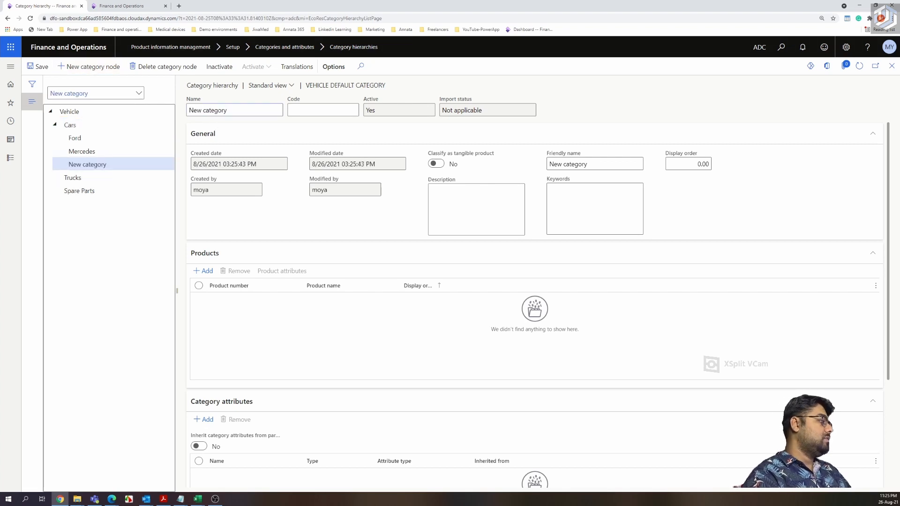
key("alt+Tab")
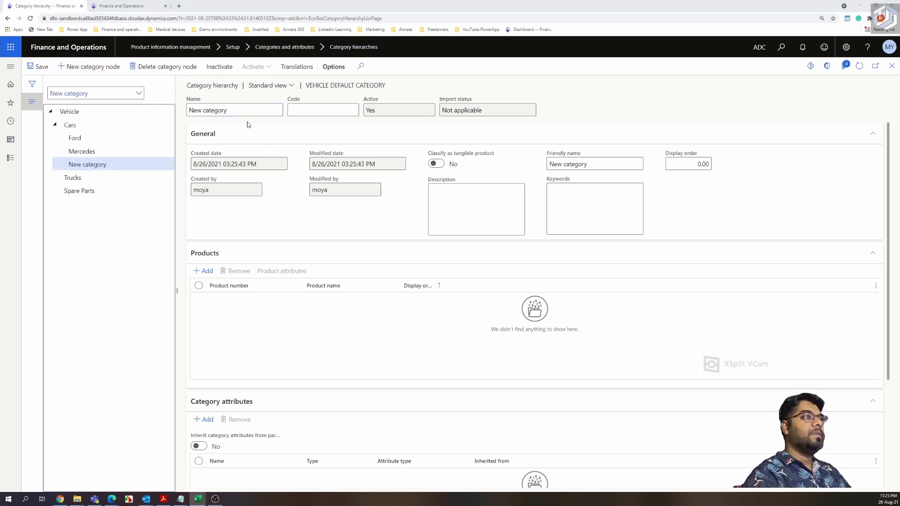
key("alt+Tab")
type("Land Rover")
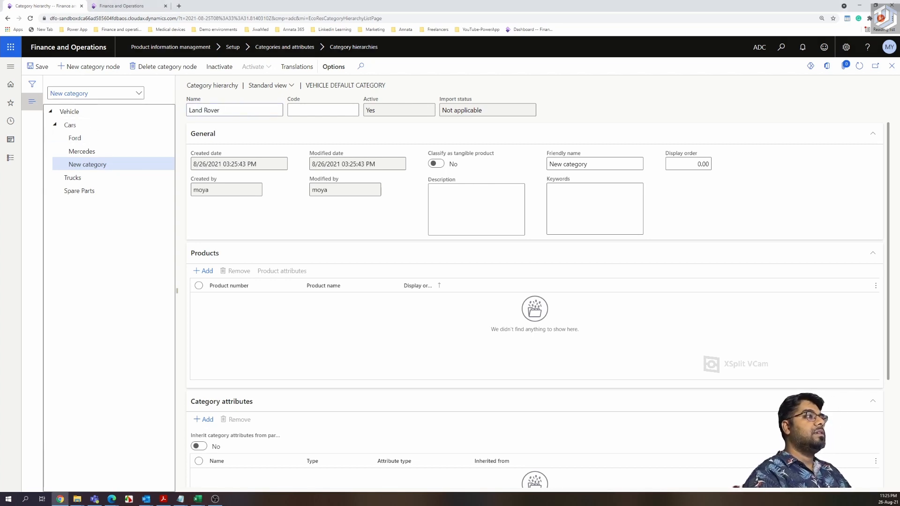
key("alt+Tab")
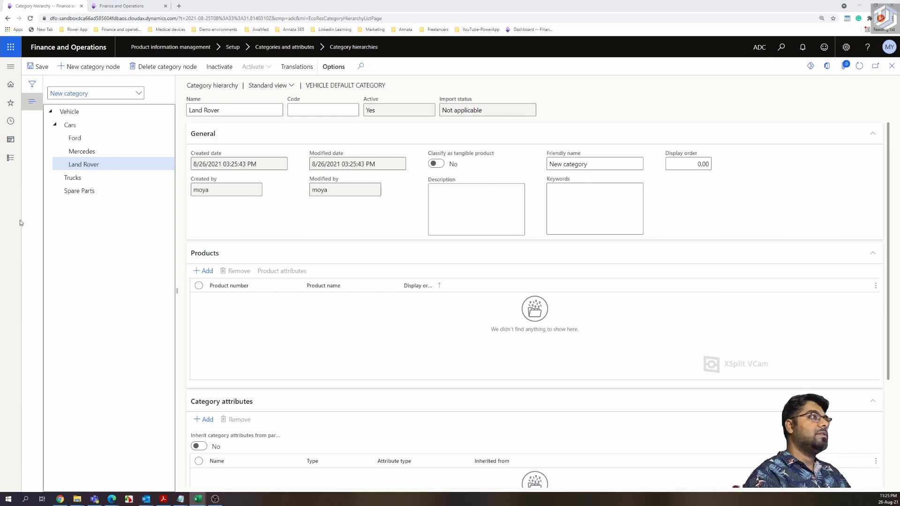
left_click(168, 99)
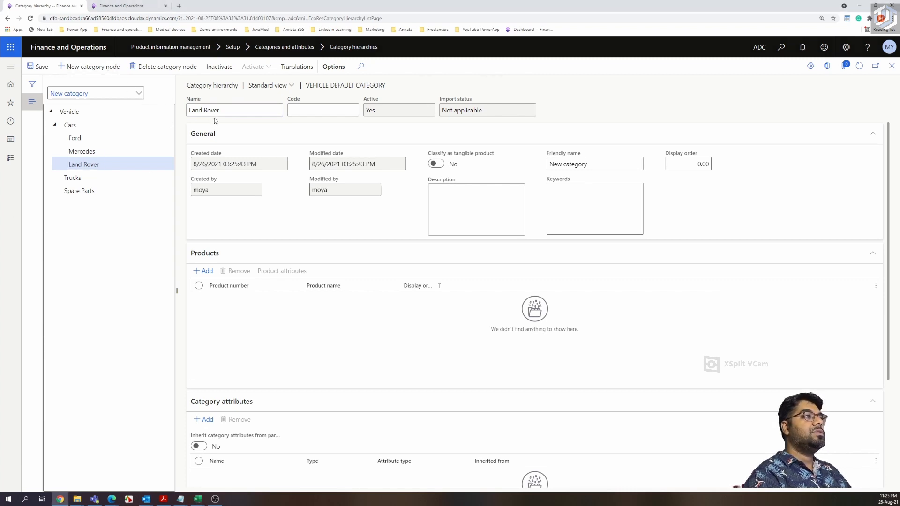
left_click(144, 75)
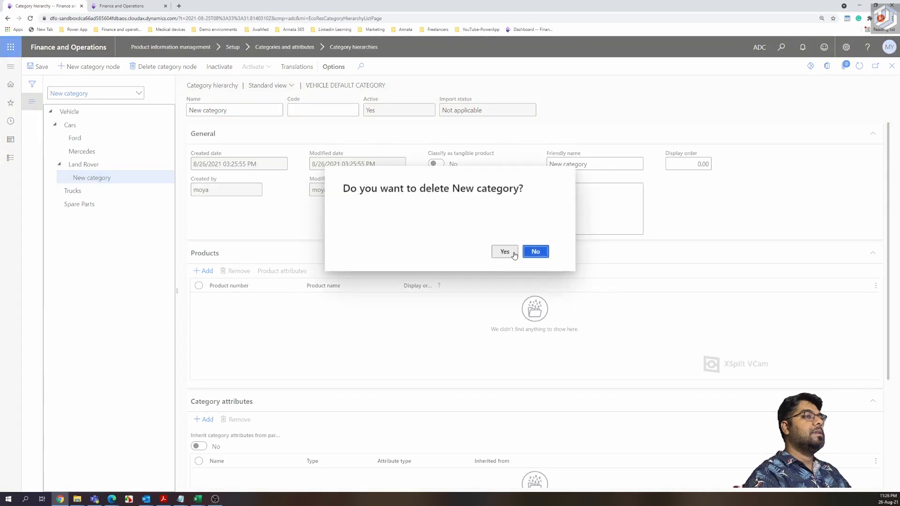
left_click(504, 251)
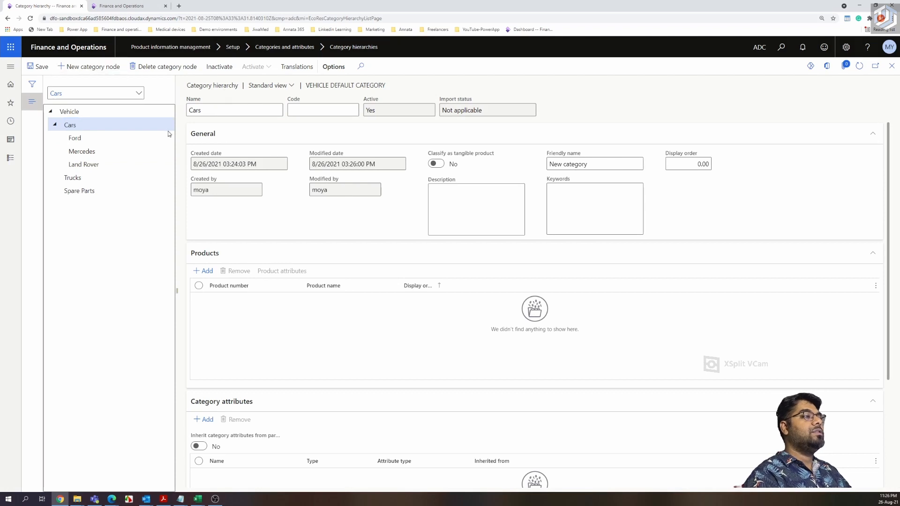
- Add a fourth child category node under Cars and name it "Audi"
key("alt+n")
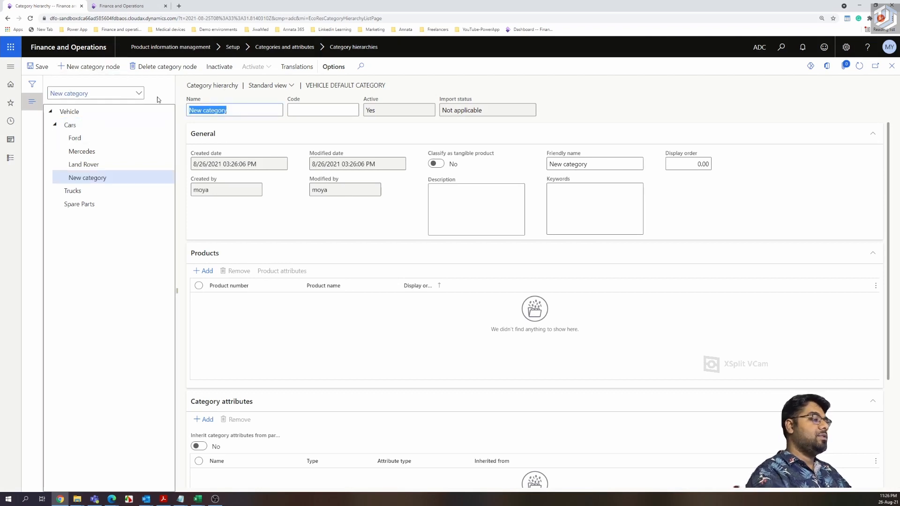
key("BackSpace")
type("Audi")
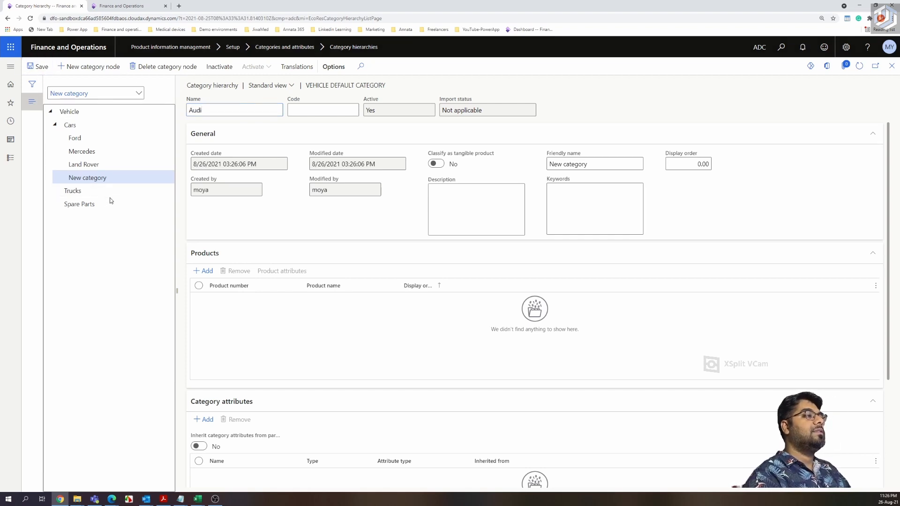
- Add a fifth child category node under Cars and name it "BMW"
left_click(72, 125)
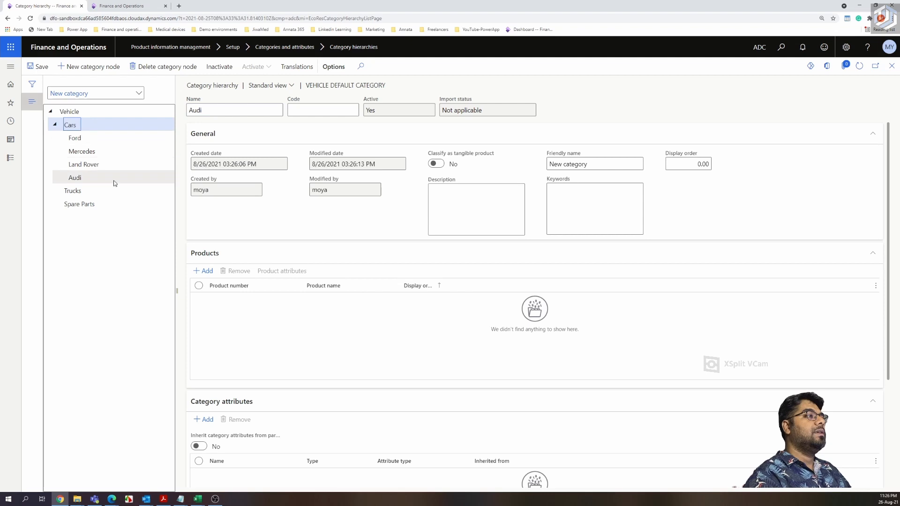
left_click(96, 68)
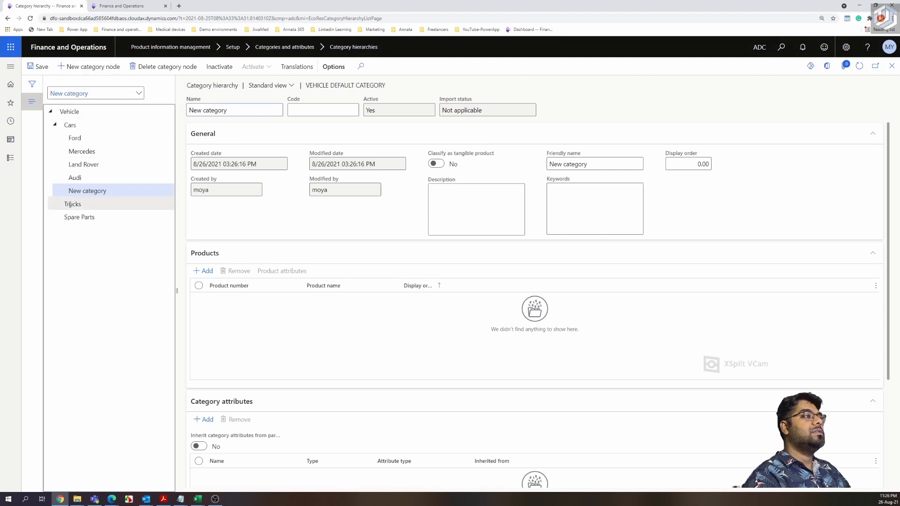
left_click(110, 191)
left_click(239, 115)
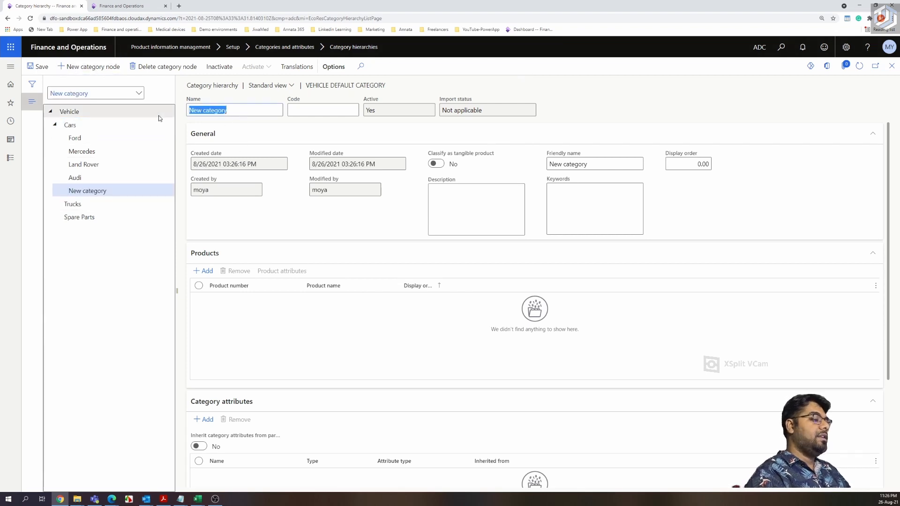
key("BackSpace")
type("BMW")
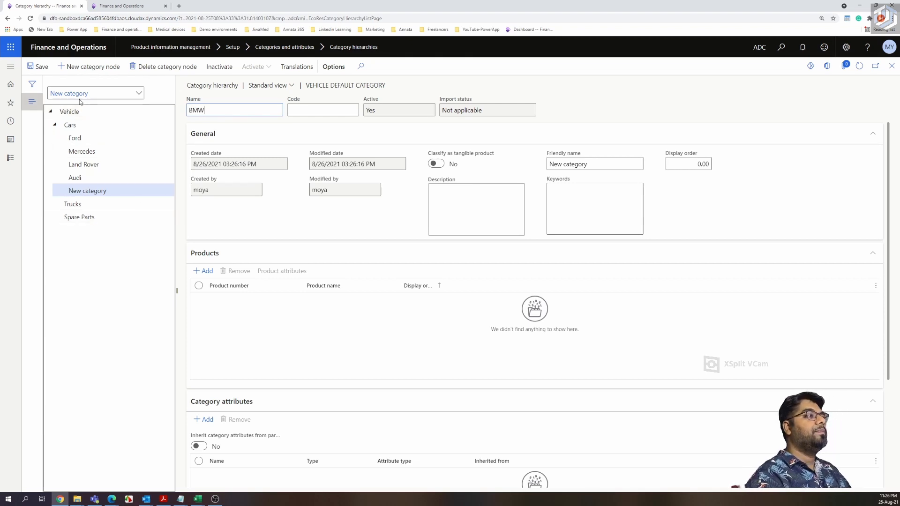
- Add a sixth child category node under Cars, name it "Nissan" and save it
left_click(75, 138)
left_click(115, 125)
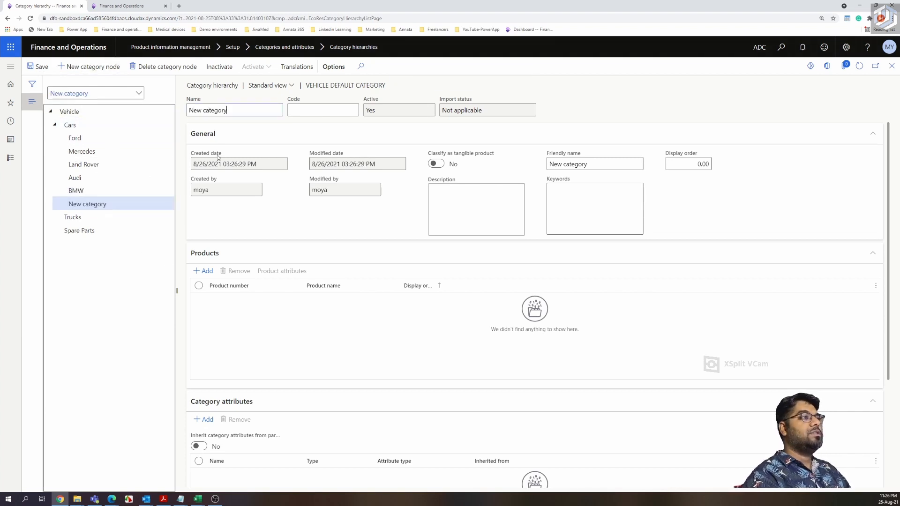
key("ctrl+a")
key("BackSpace")
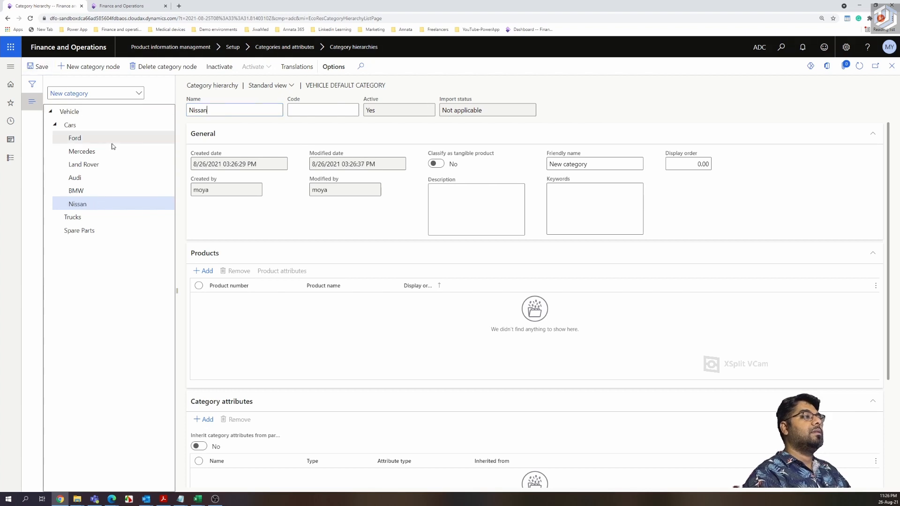
- Add a seventh child category node under Cars, name it "Mini" and save it
left_click(94, 127)
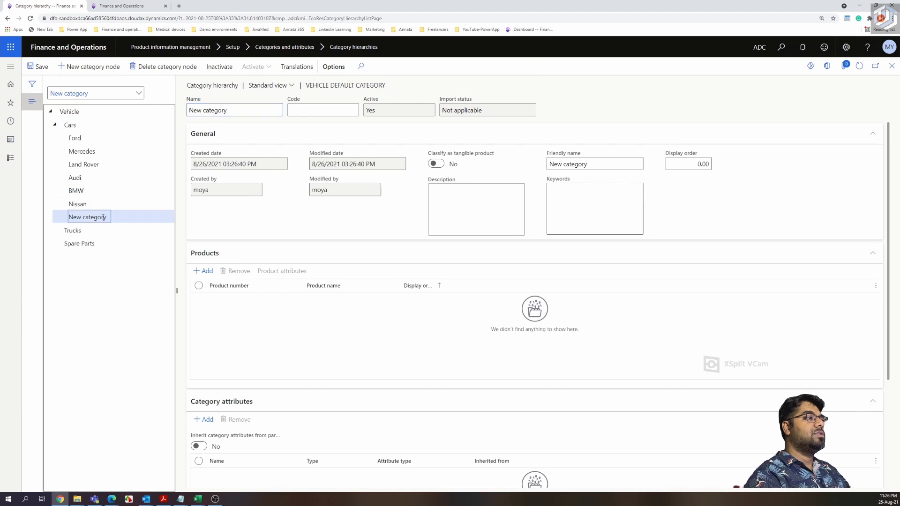
type("Mini")
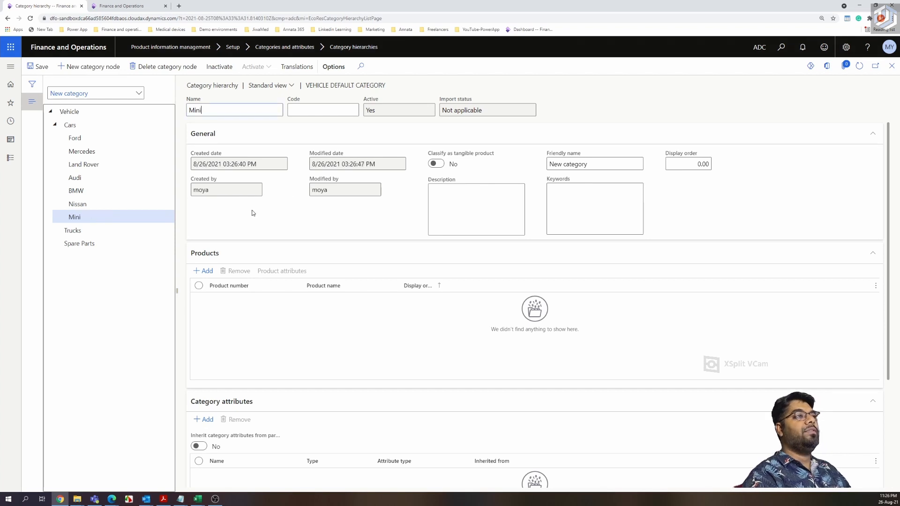
key("ctrl+s")
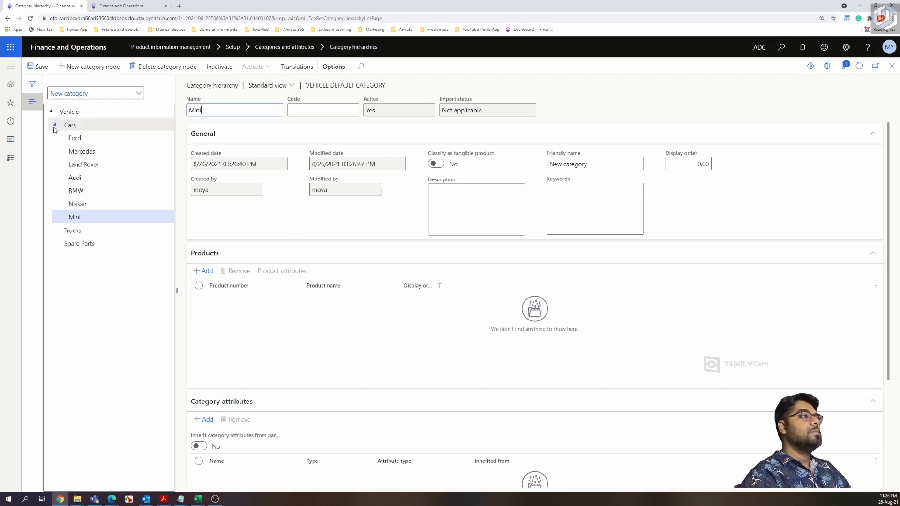
- Collapse the Cars branch, then add a child category node under Trucks and name it "Isuzu"
left_click(54, 124)
left_click(73, 138)
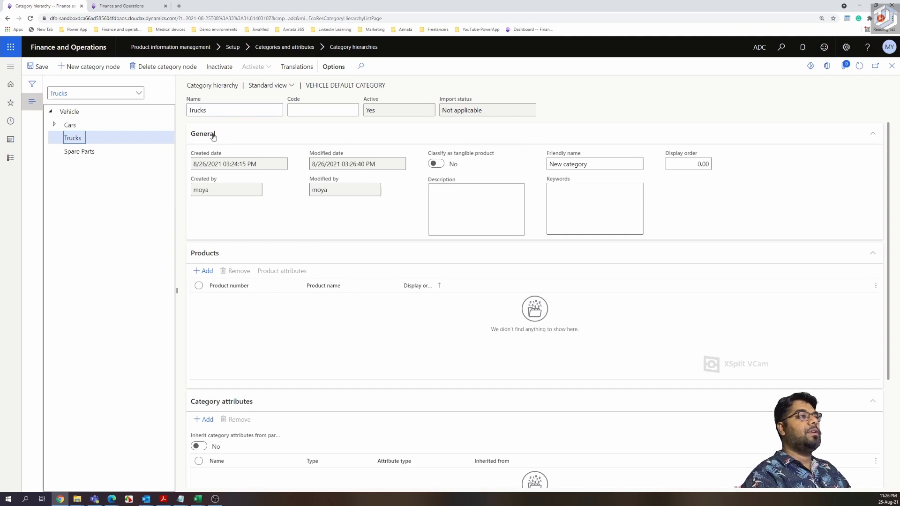
left_click(106, 69)
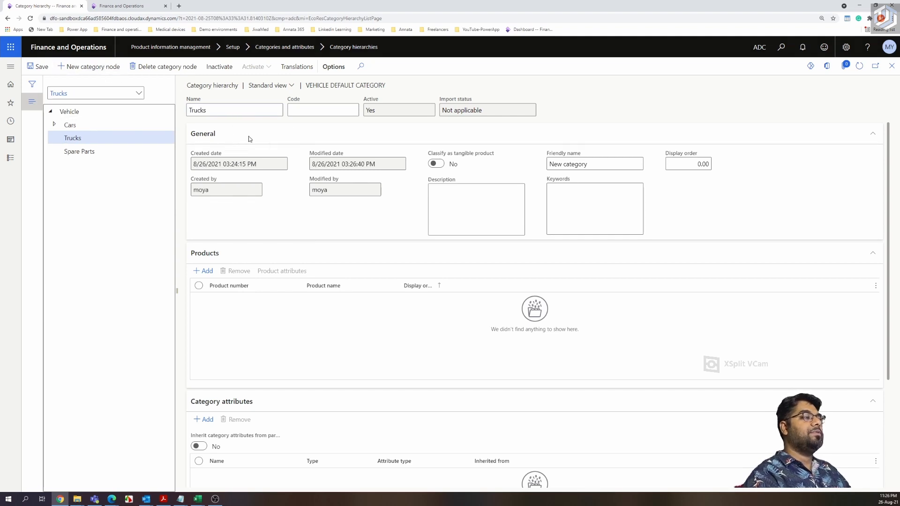
key("BackSpace")
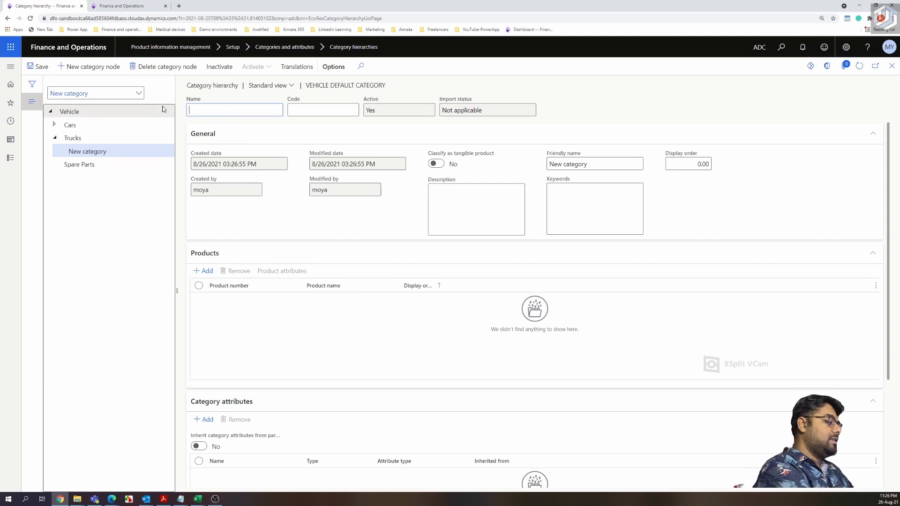
type("Isuzu")
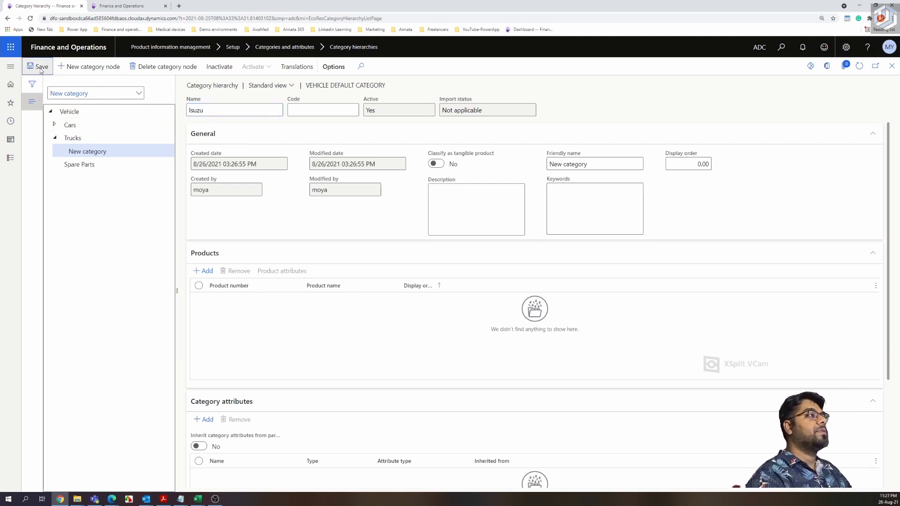
- Add a second child category node under Trucks, name it "Scania" and save it
left_click(89, 139)
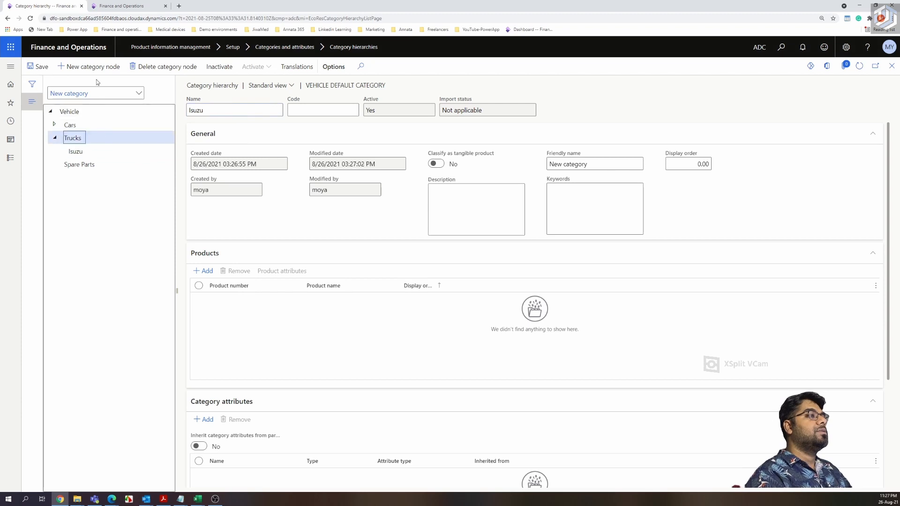
left_click(96, 67)
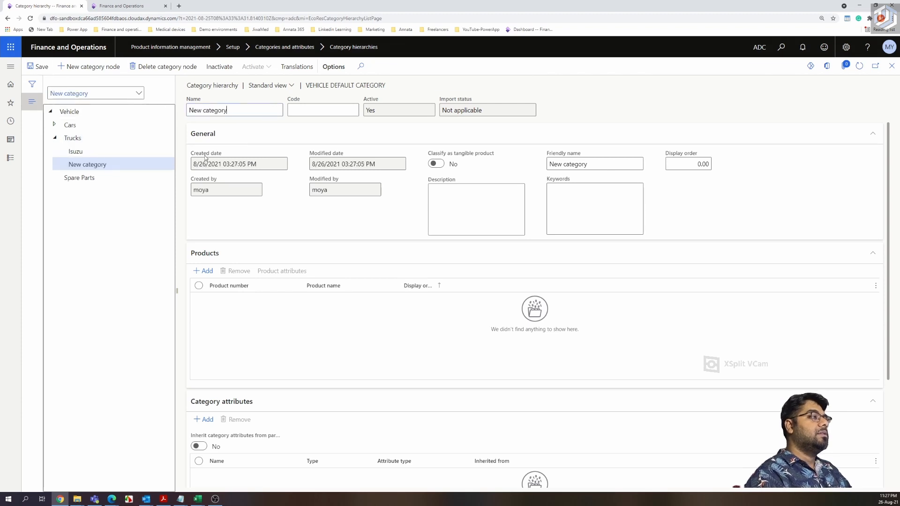
left_click_drag(240, 112, 157, 111)
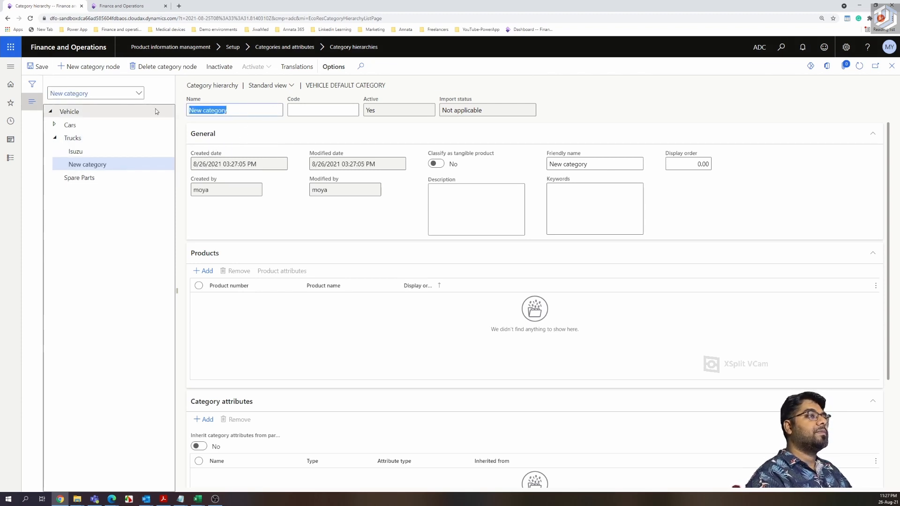
type("Scani")
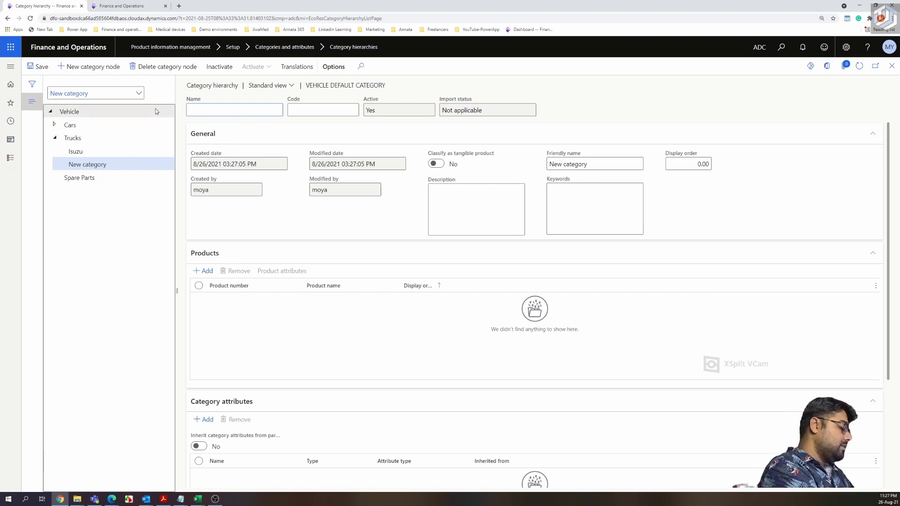
type("a")
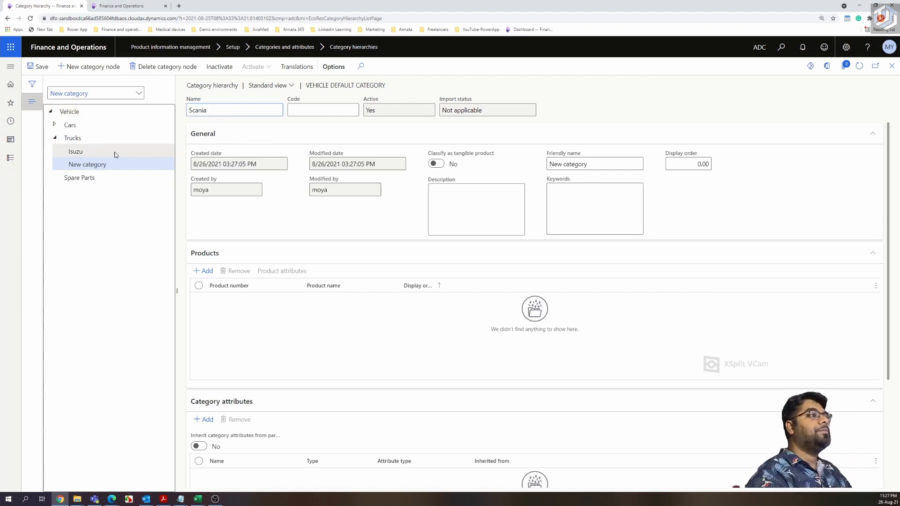
left_click(38, 68)
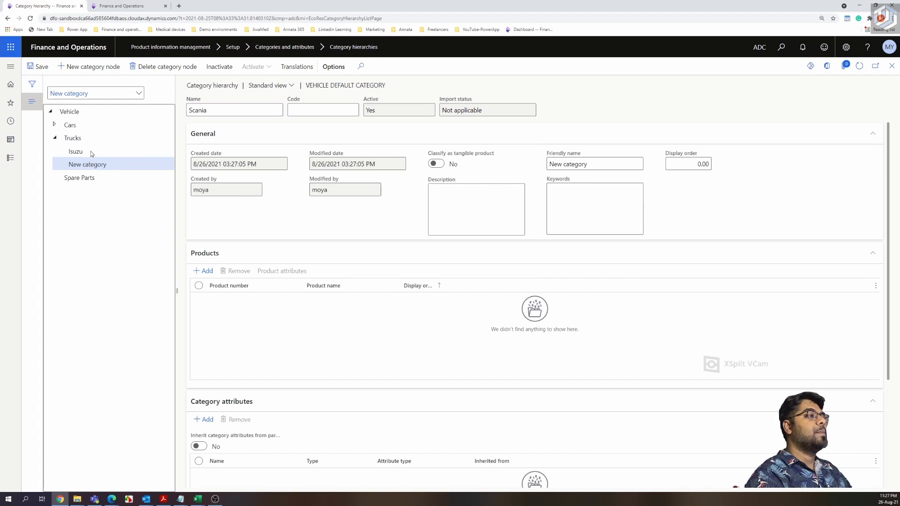
- Add a third child category node under Trucks, name it "Hitachi" and save it
left_click(84, 138)
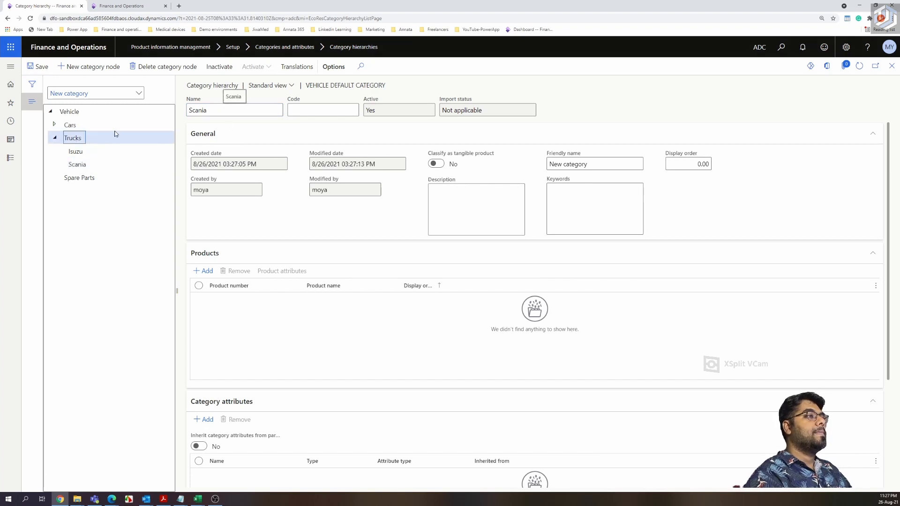
key("alt+n")
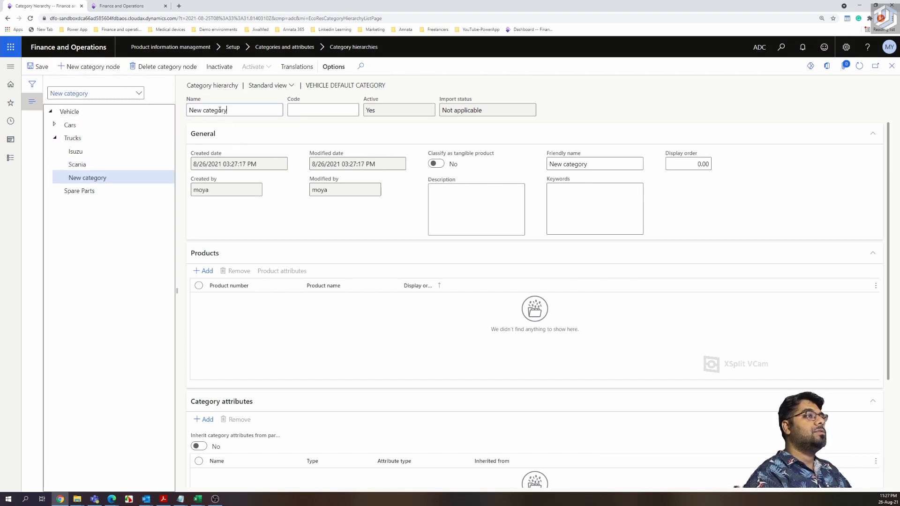
key("BackSpace")
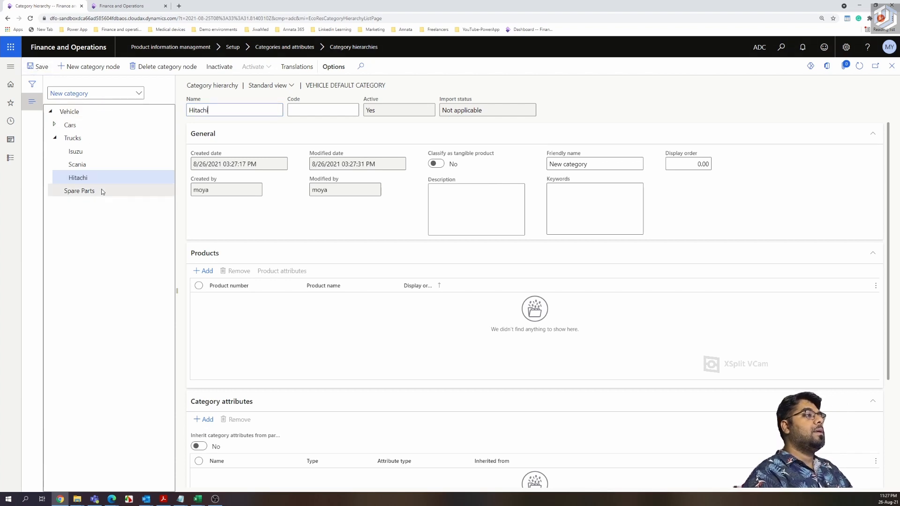
- Add a fourth child category node under Trucks, name it "CAT" and save it
left_click(72, 138)
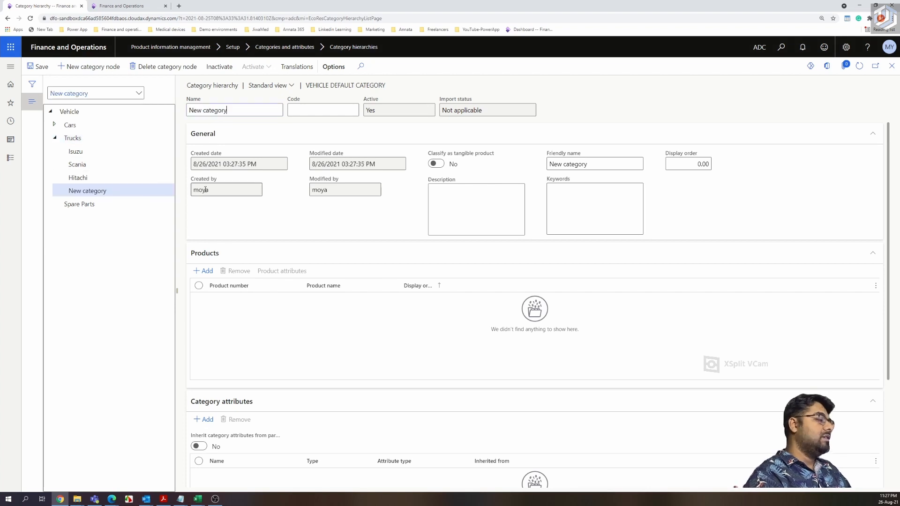
left_click_drag(239, 112, 185, 115)
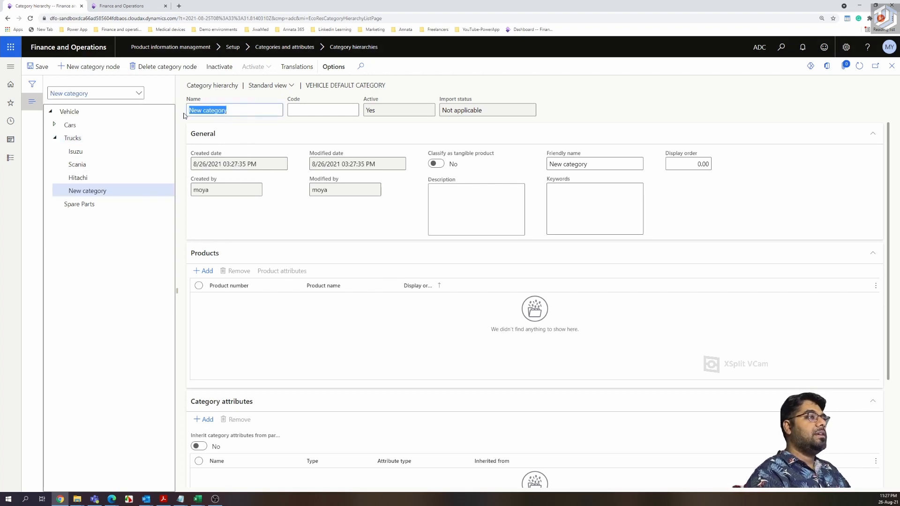
key("BackSpace")
type("CAT")
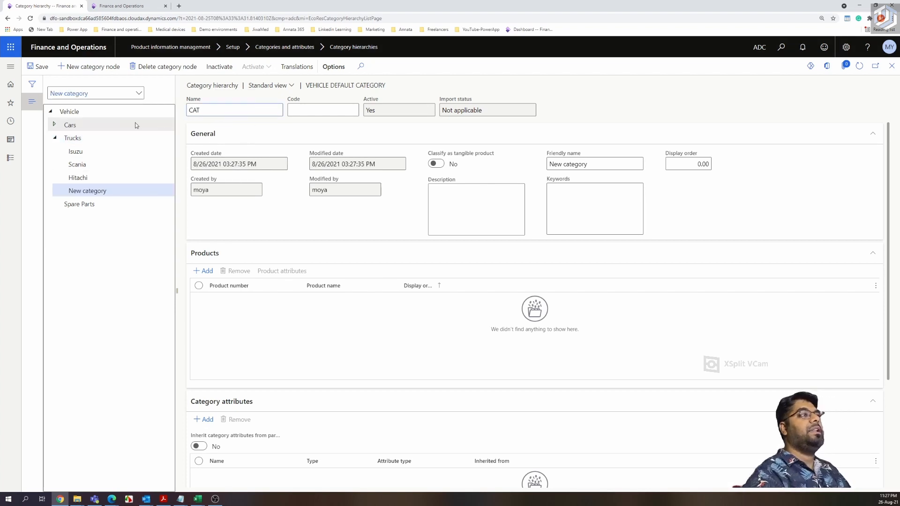
left_click(37, 67)
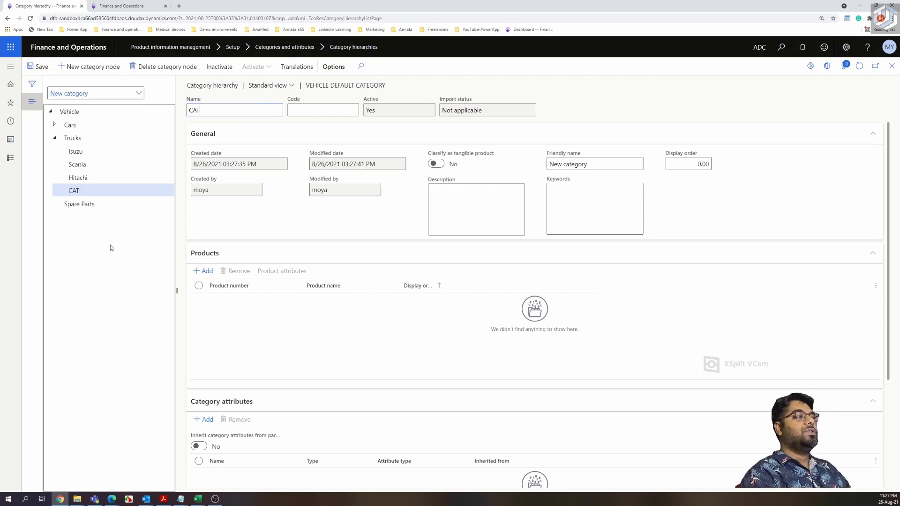
- Collapse the Trucks branch and add a child category node named "Brake" under Spare Parts
left_click(54, 138)
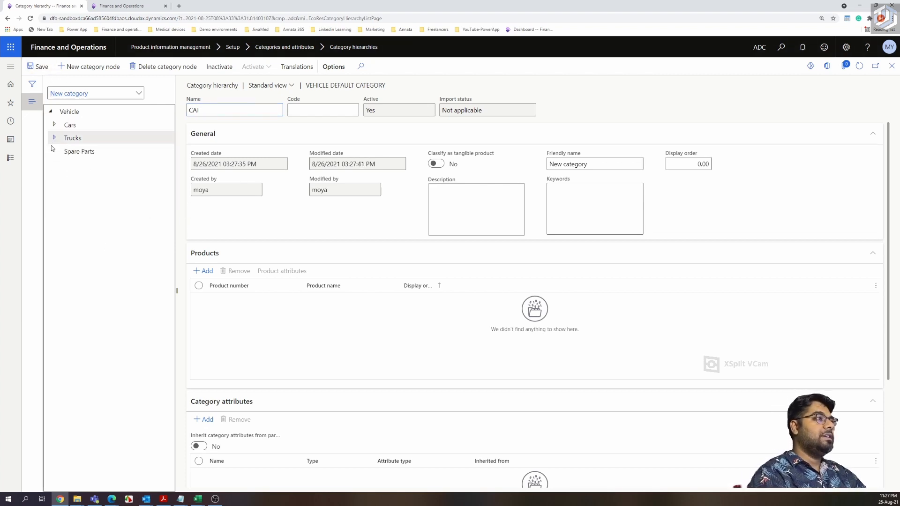
left_click(69, 154)
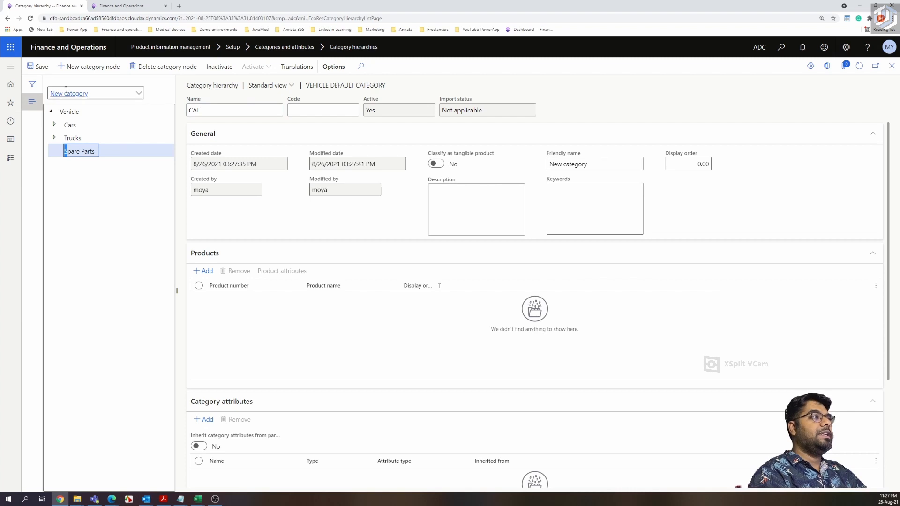
key("alt+n")
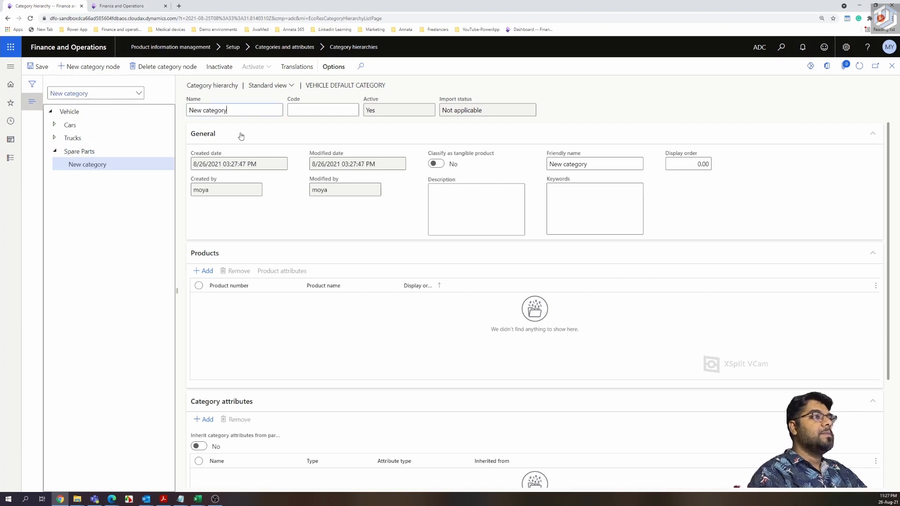
left_click(238, 109)
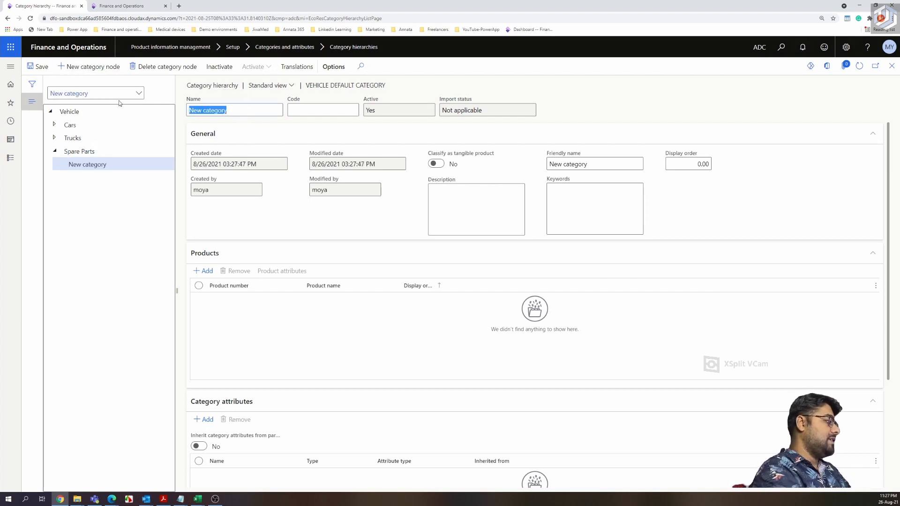
type("Brake")
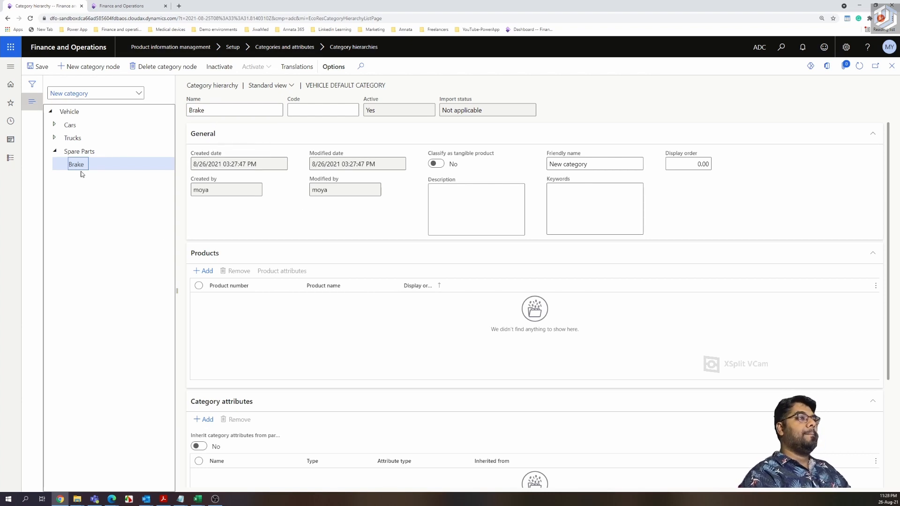
- Add a second child category node under Spare Parts and name it "Clutch"
left_click(83, 151)
left_click(89, 66)
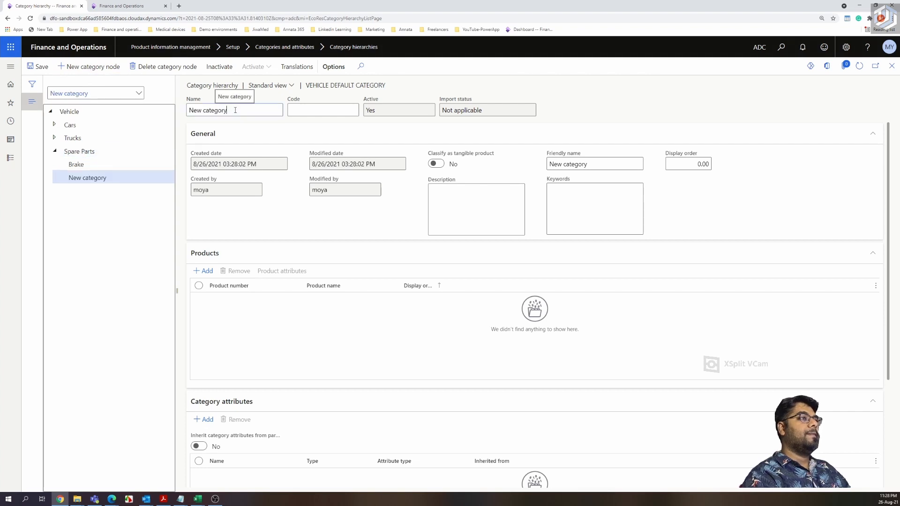
left_click_drag(236, 110, 172, 113)
key("BackSpace")
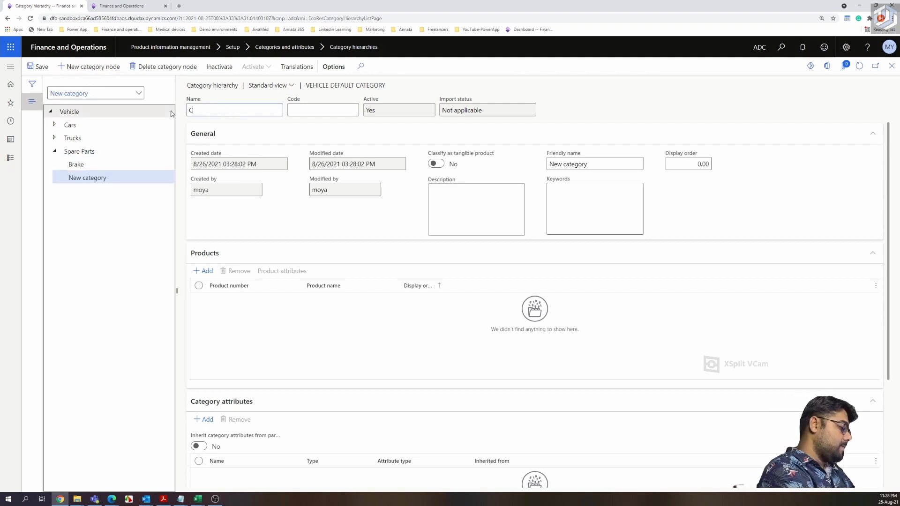
type("Cluth=")
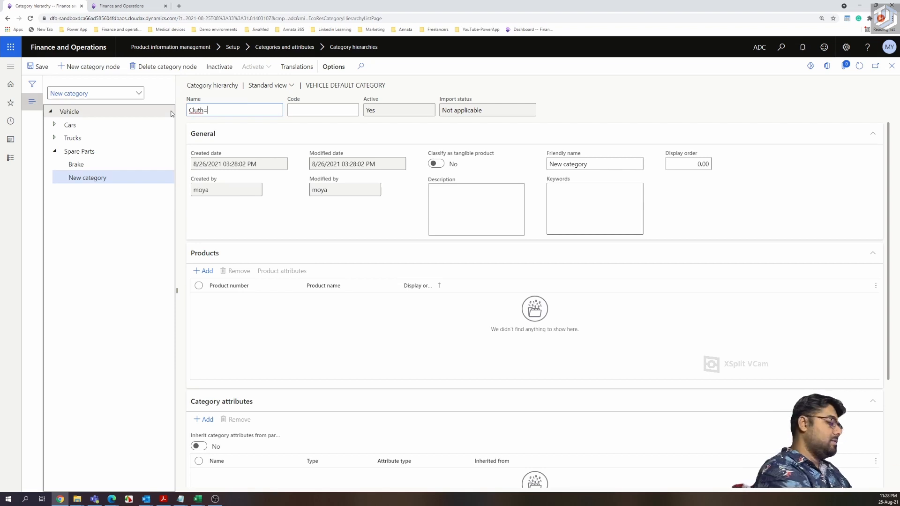
key("BackSpace")
type("ch")
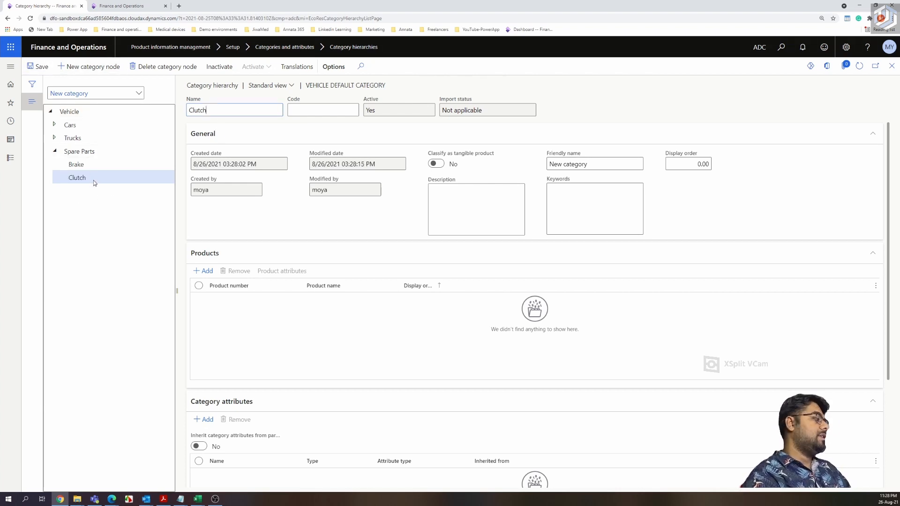
- Add a third child category node under Spare Parts with both its name and friendly name set to "Engine", leaving the code empty
left_click(82, 151)
left_click(91, 68)
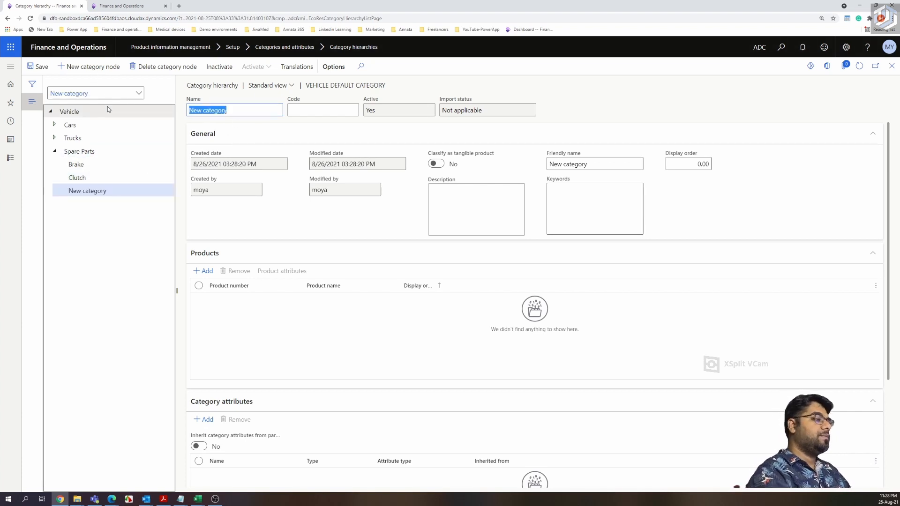
key("BackSpace")
type("Engine")
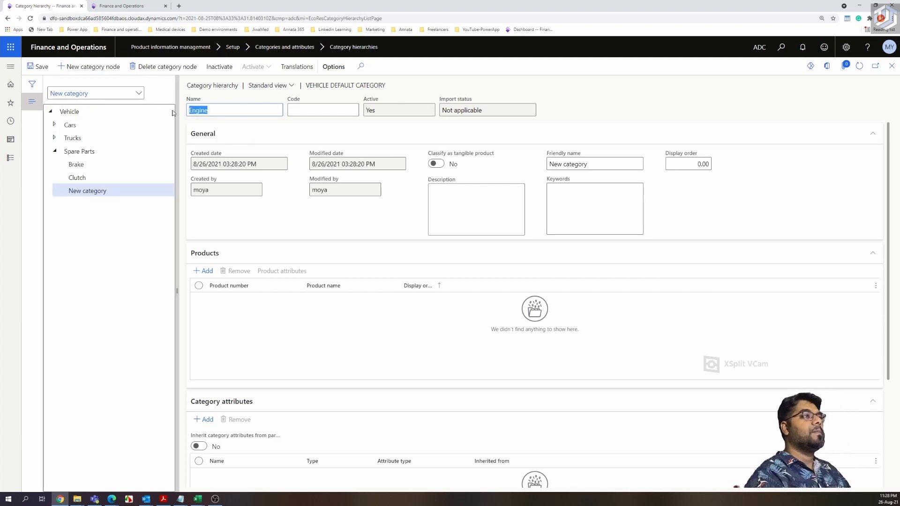
left_click(311, 111)
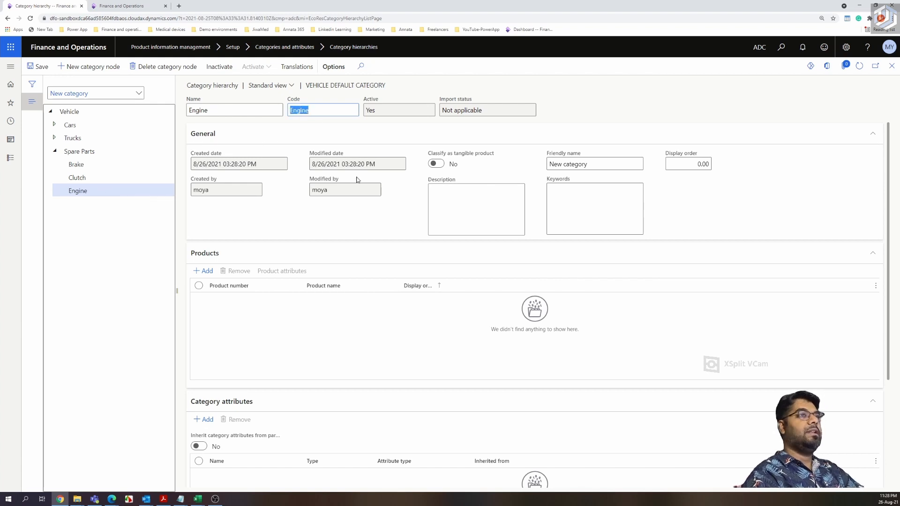
key("BackSpace")
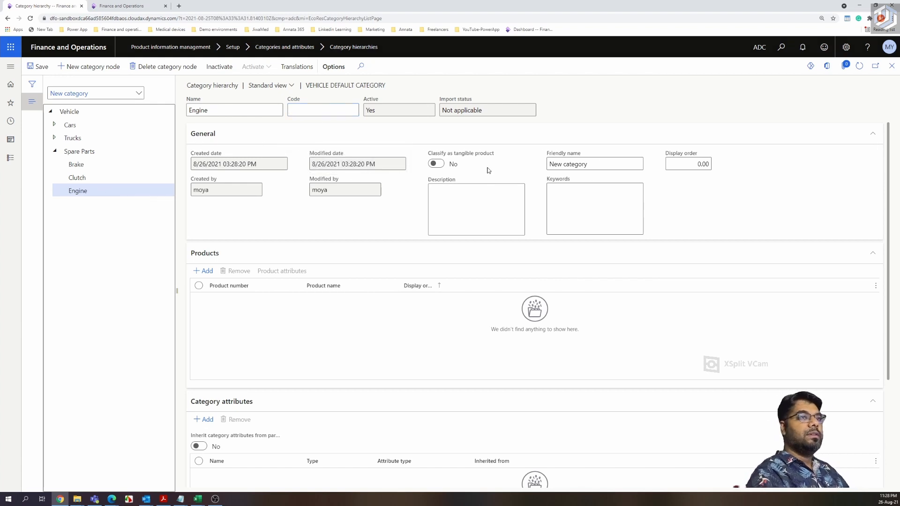
left_click_drag(596, 165, 499, 165)
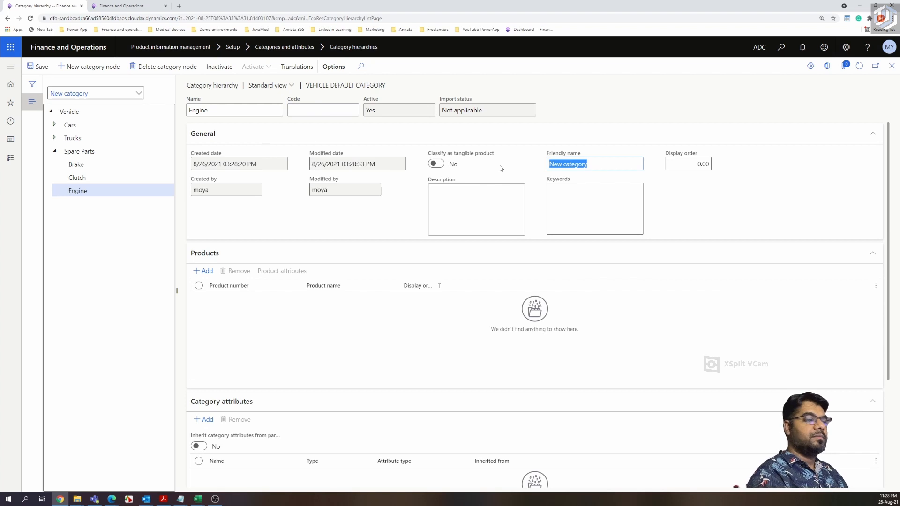
type("Engine")
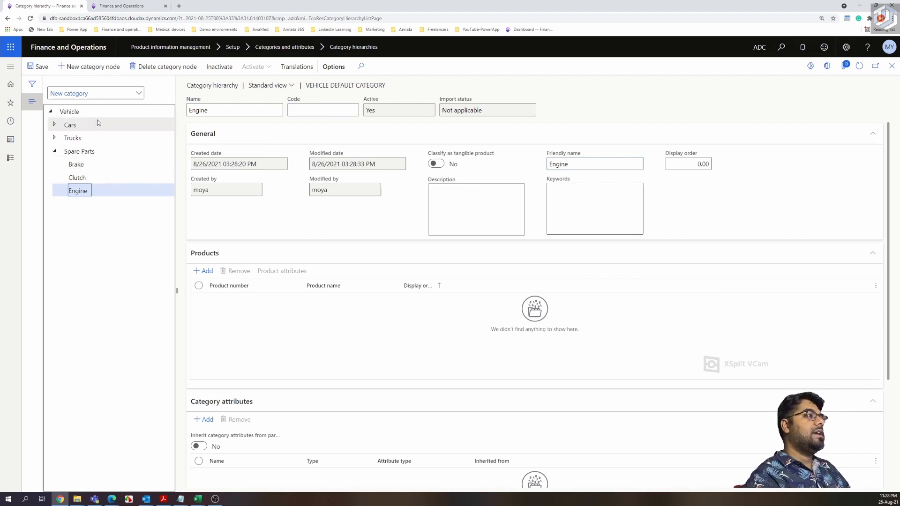
- Add a fourth child category node named "Wheels" under Spare Parts and collapse the Spare Parts branch
left_click(93, 151)
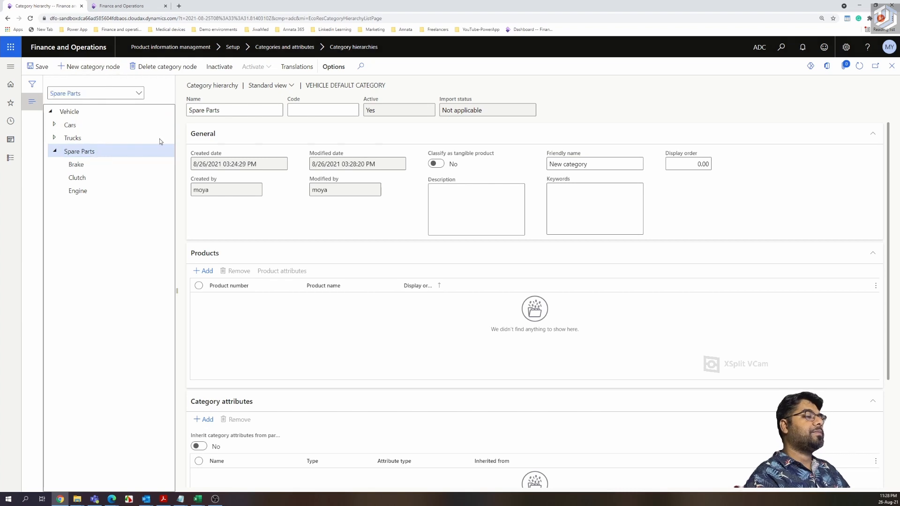
key("alt+n")
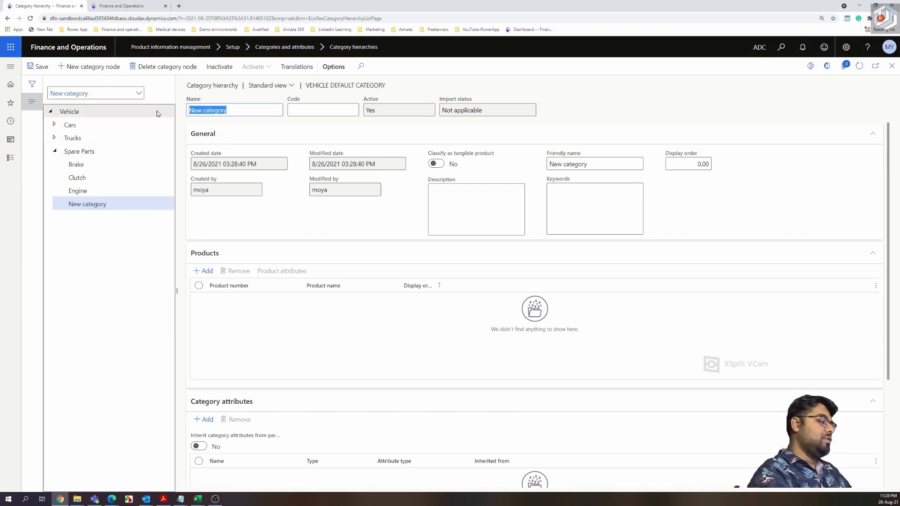
key("BackSpace")
type("Wheels")
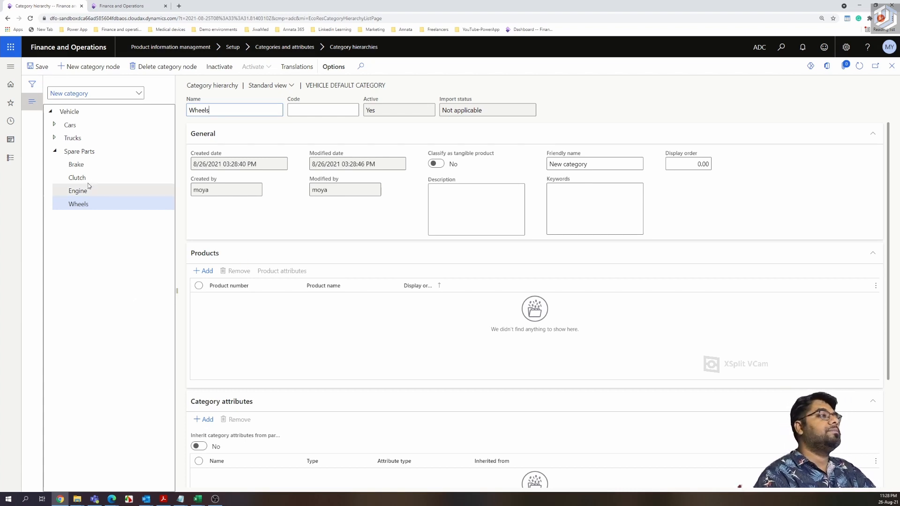
left_click(55, 151)
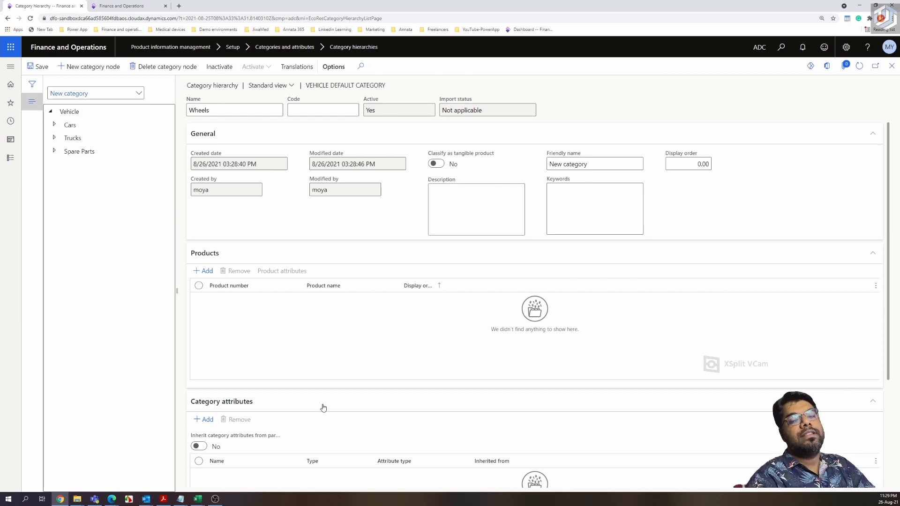
- Close the Vehicle Default Category hierarchy and open Procurement categories in the Procurement and sourcing module
left_click(893, 70)
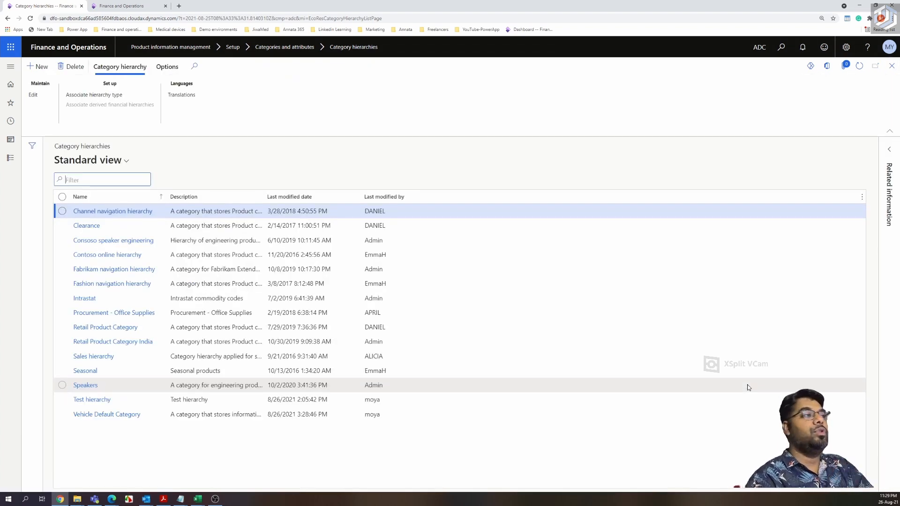
left_click(11, 158)
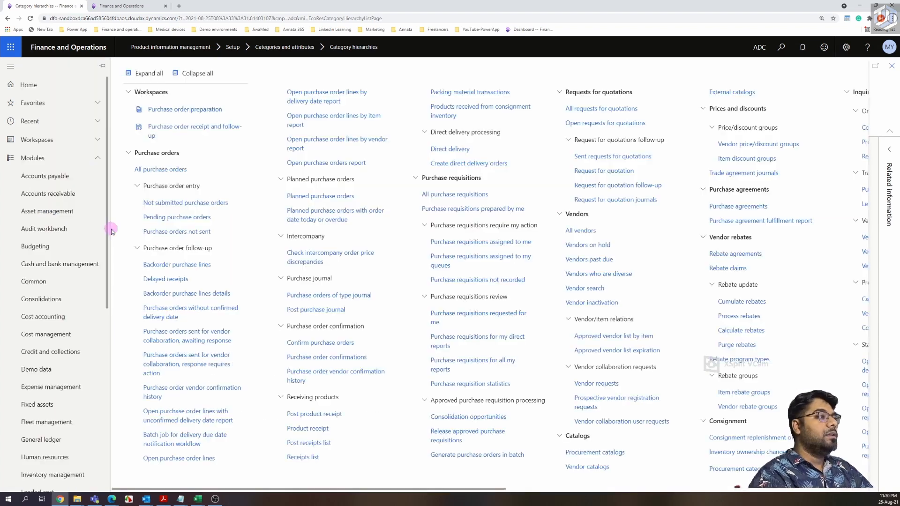
left_click_drag(109, 233, 115, 370)
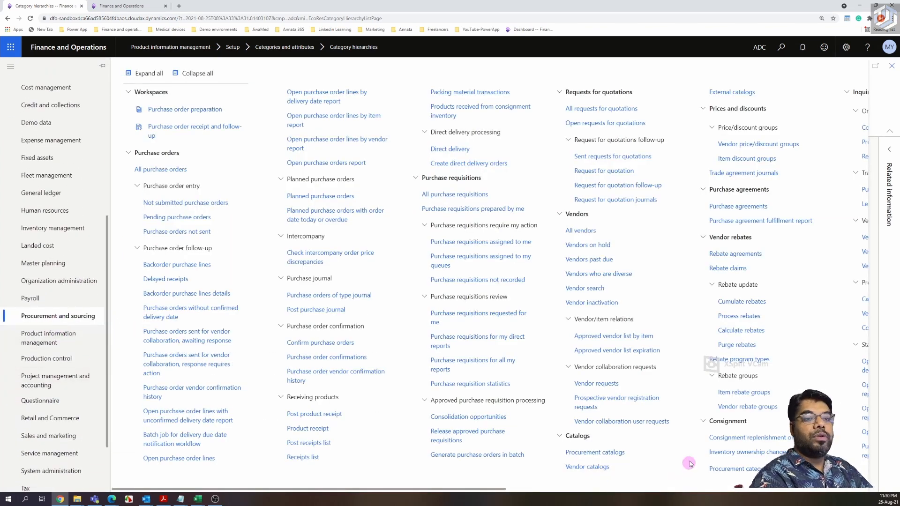
left_click(731, 471)
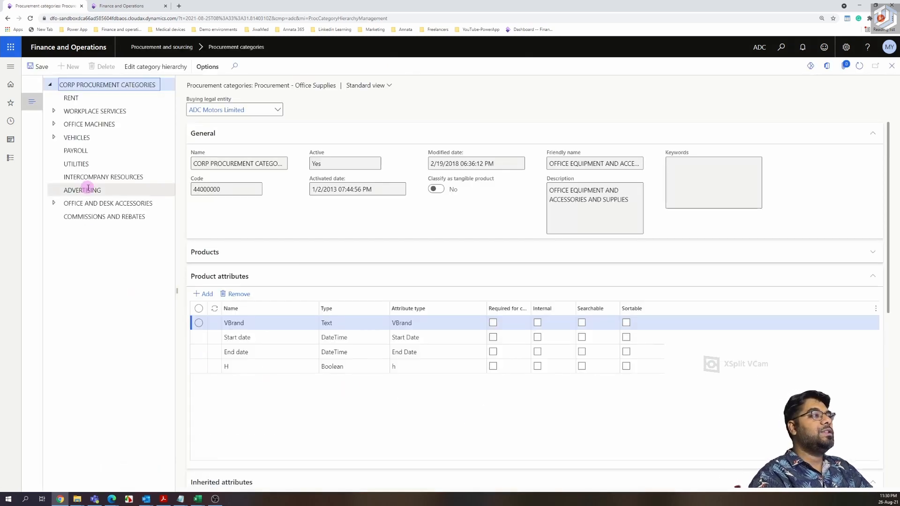
- Look through the existing corporate procurement categories from Rent to Intercompany Resources and expand Office and Desk Accessories
left_click(78, 98)
left_click(79, 111)
left_click(78, 124)
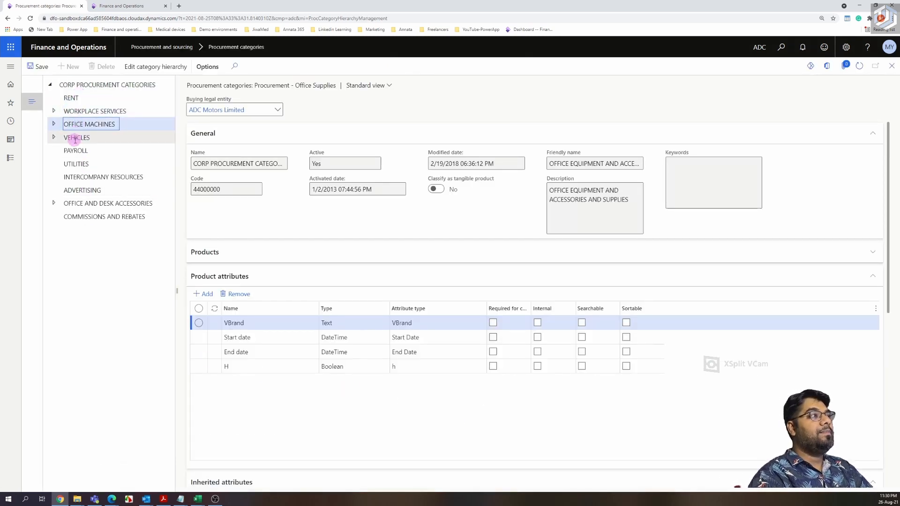
left_click(75, 138)
left_click(71, 150)
left_click(72, 164)
left_click(71, 178)
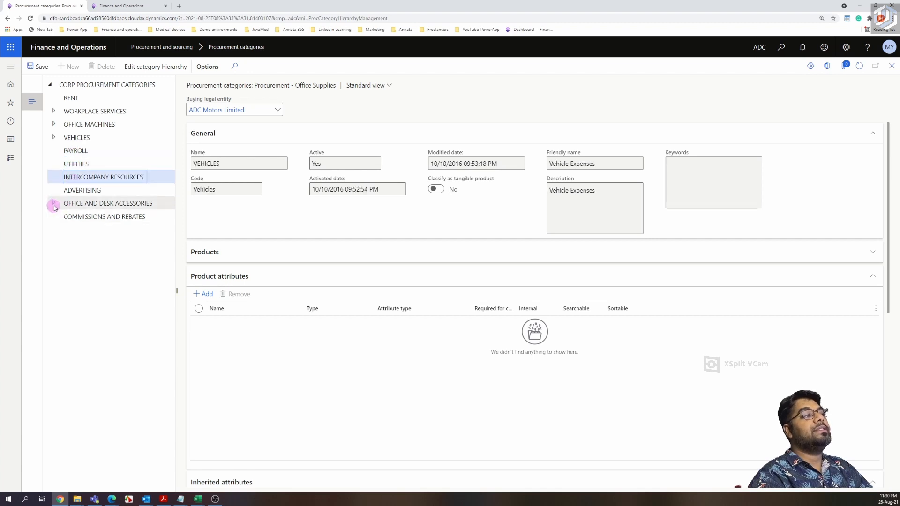
left_click(54, 204)
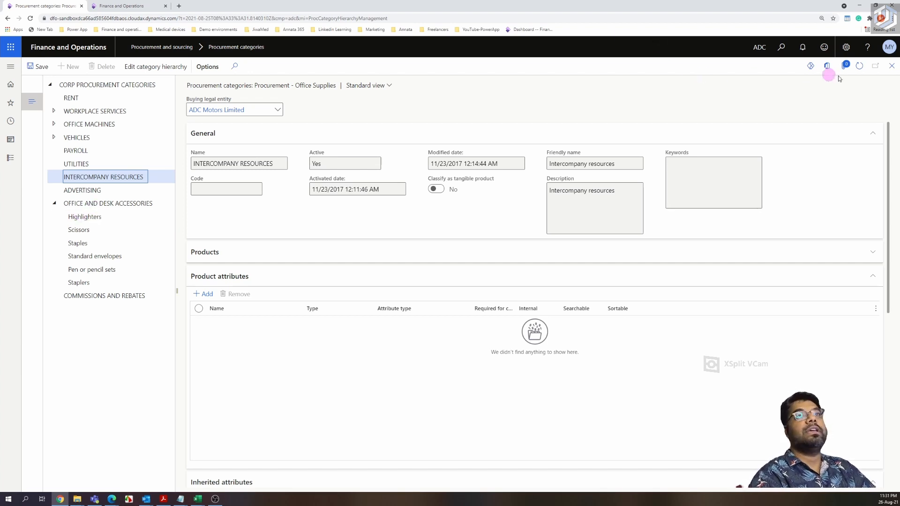
- Leave the procurement categories and open Category hierarchy role associations in the Product information management module
left_click(14, 69)
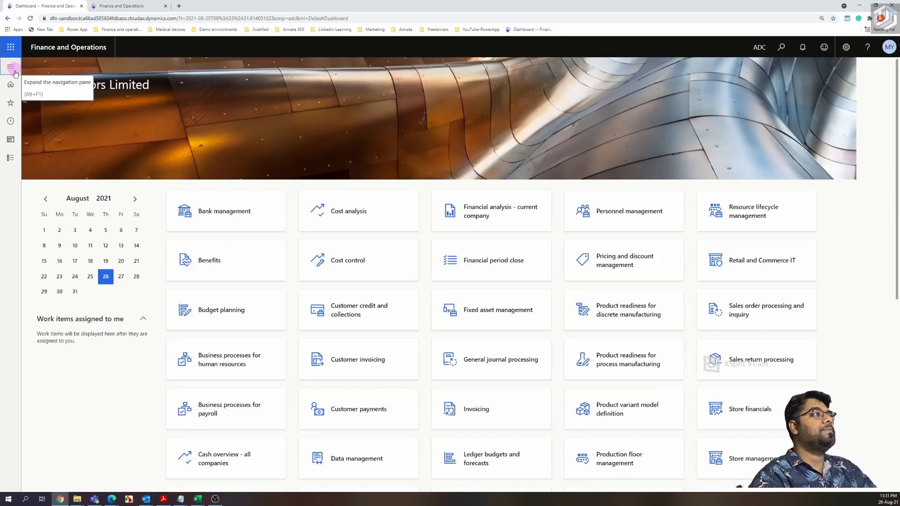
left_click(11, 67)
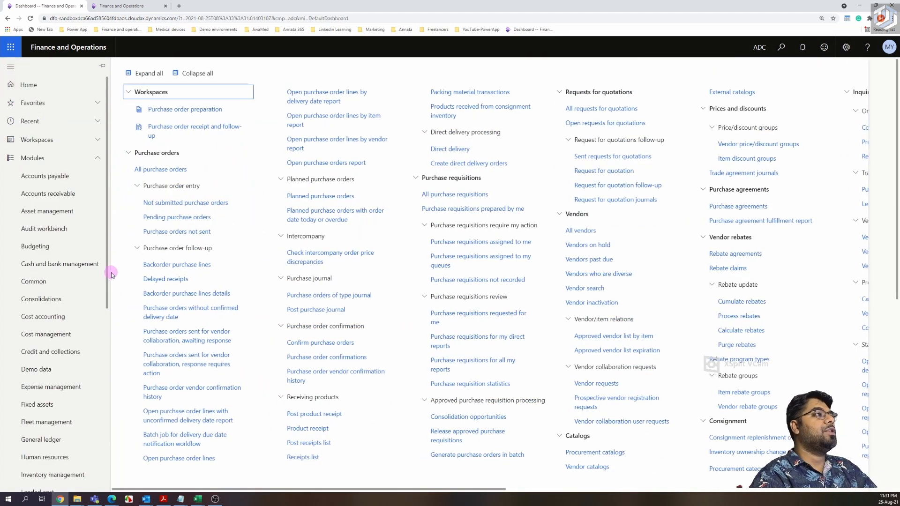
left_click_drag(113, 277, 102, 424)
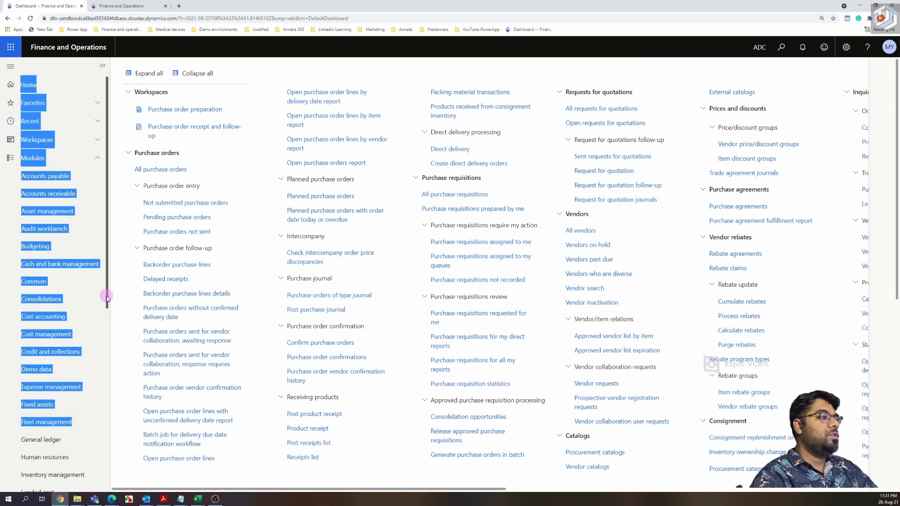
left_click_drag(107, 297, 105, 468)
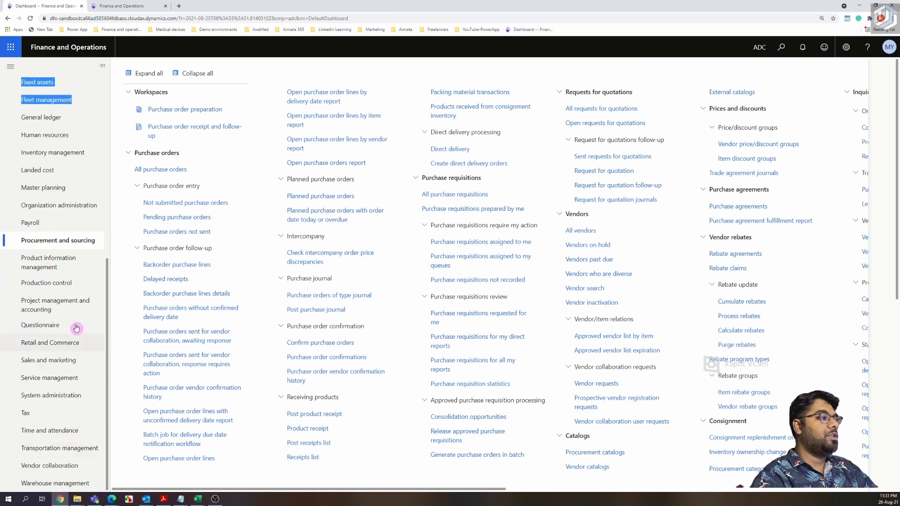
left_click(53, 266)
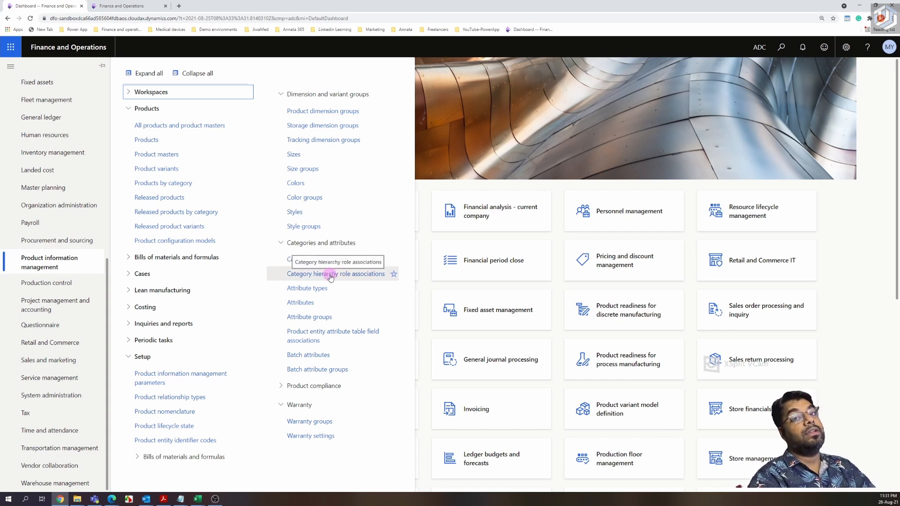
left_click(331, 274)
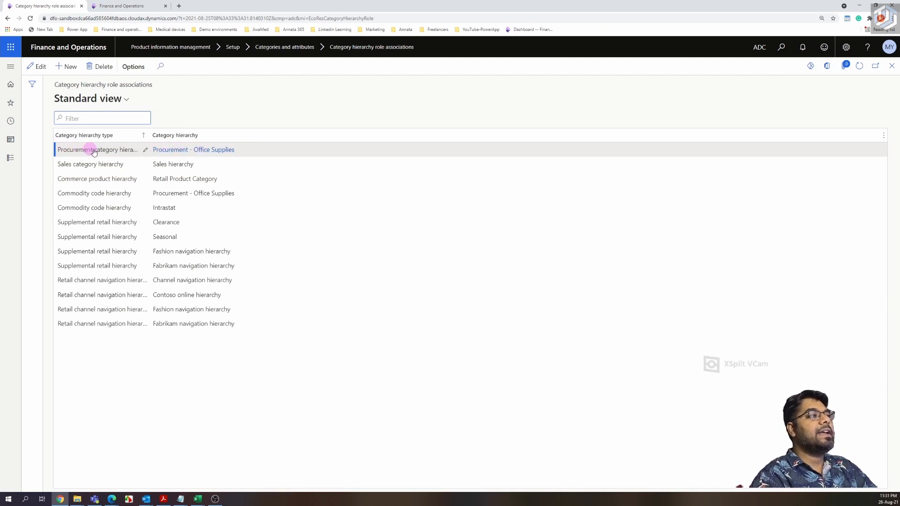
- Examine the Procurement - Office Supplies hierarchy assigned to the procurement role, then return to the role associations
left_click(201, 150)
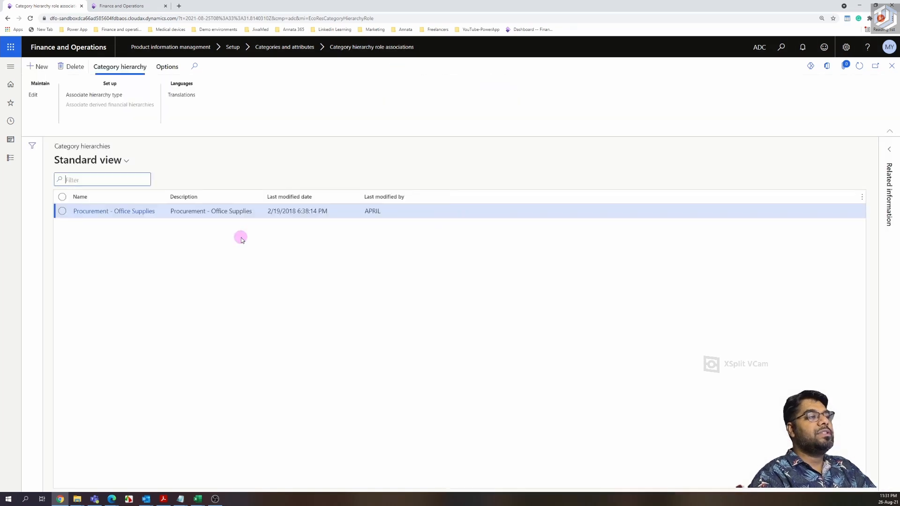
left_click(114, 211)
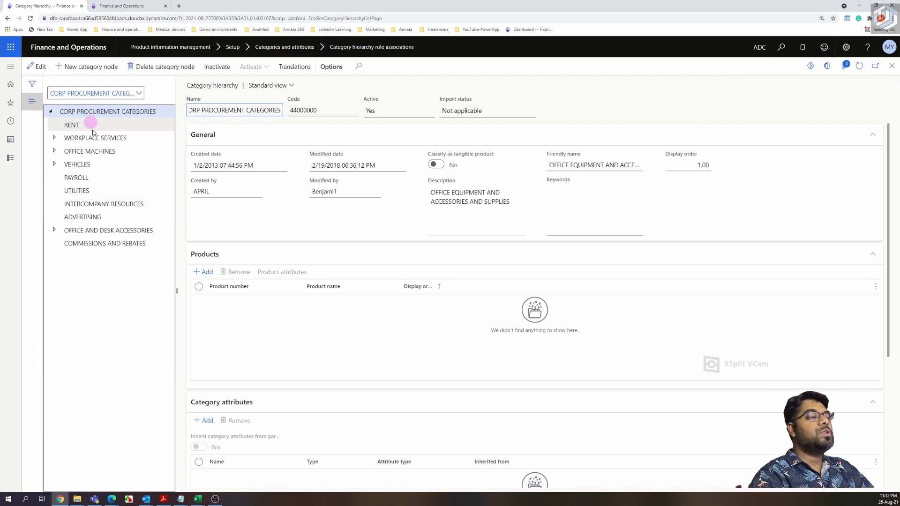
left_click(873, 67)
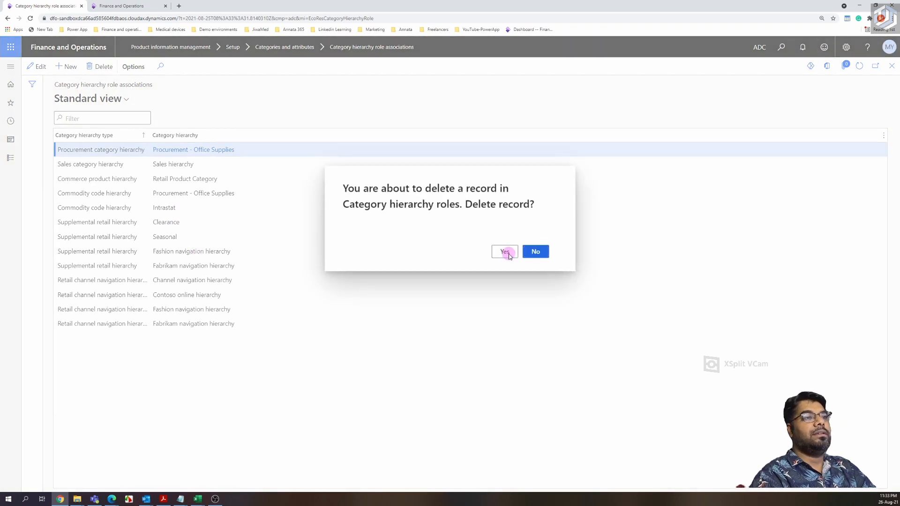
- Delete the existing procurement role association and add a Procurement category hierarchy association for Vehicle Default Category
left_click(504, 251)
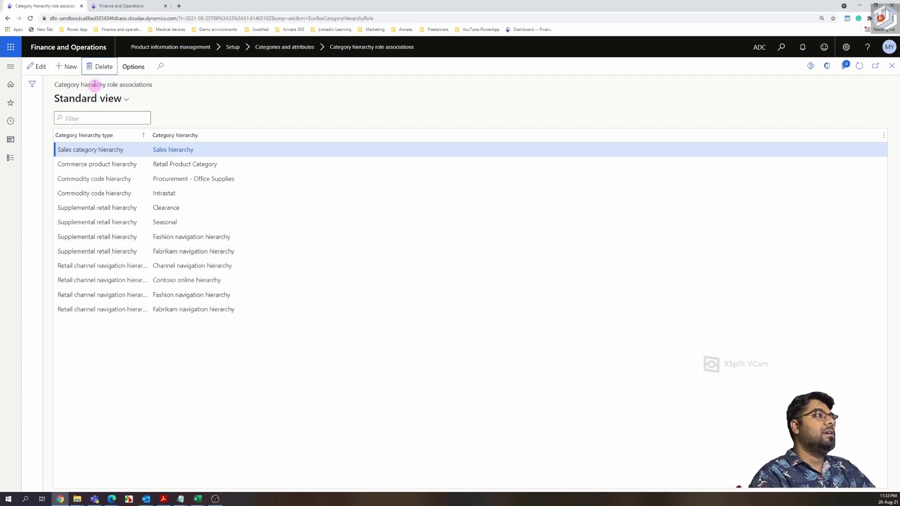
left_click(70, 66)
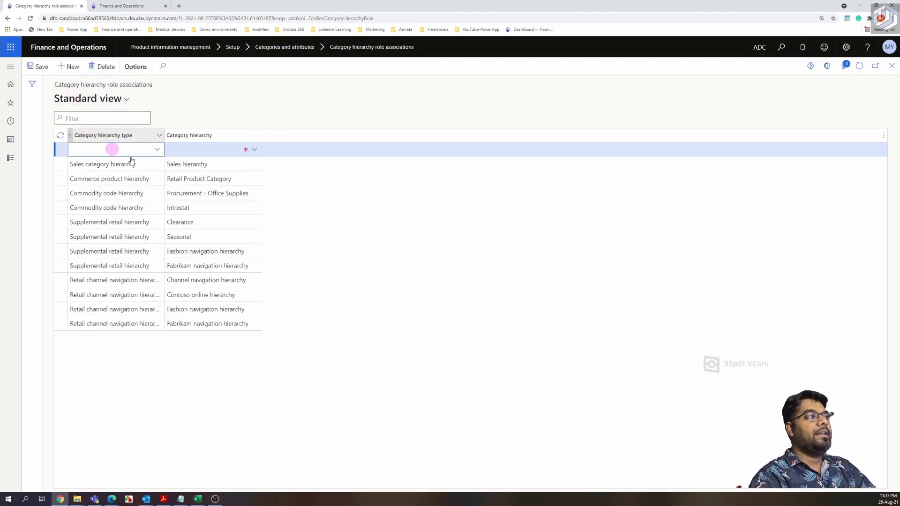
left_click(158, 150)
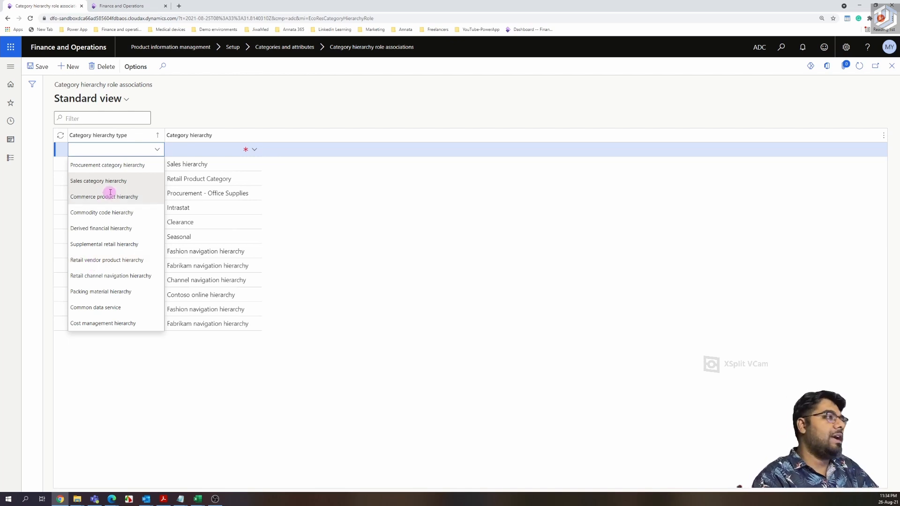
left_click(106, 165)
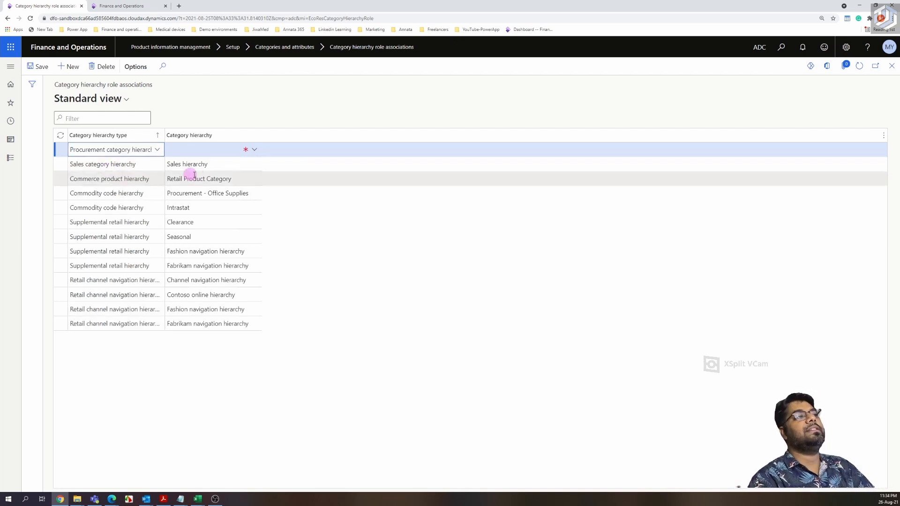
left_click(255, 150)
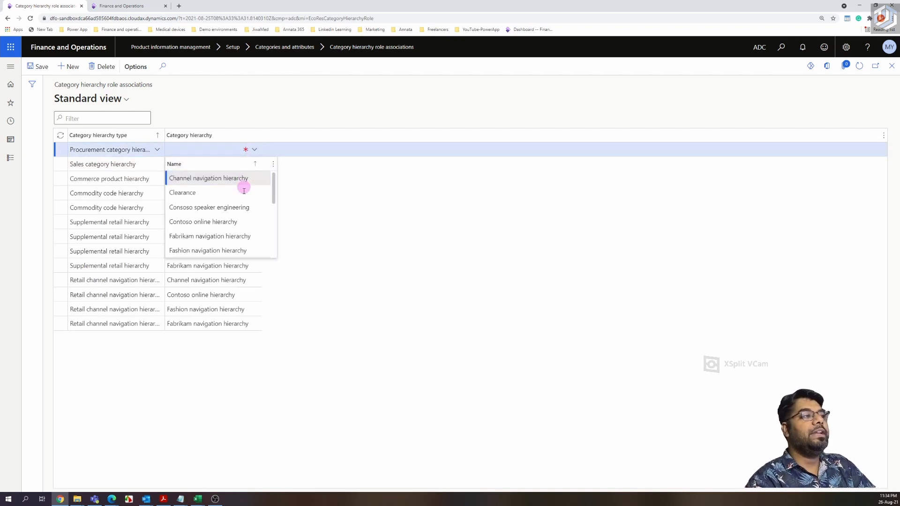
scroll(233, 216, "down", 3)
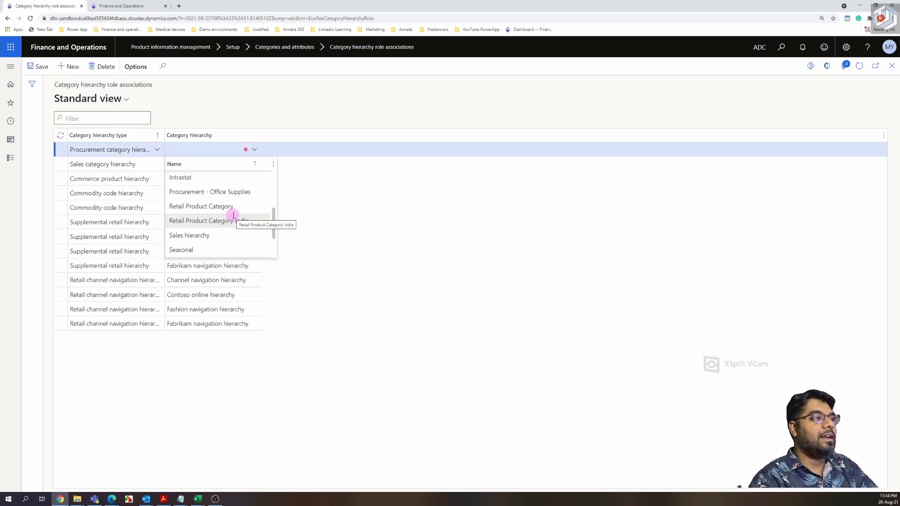
scroll(233, 216, "down", 2)
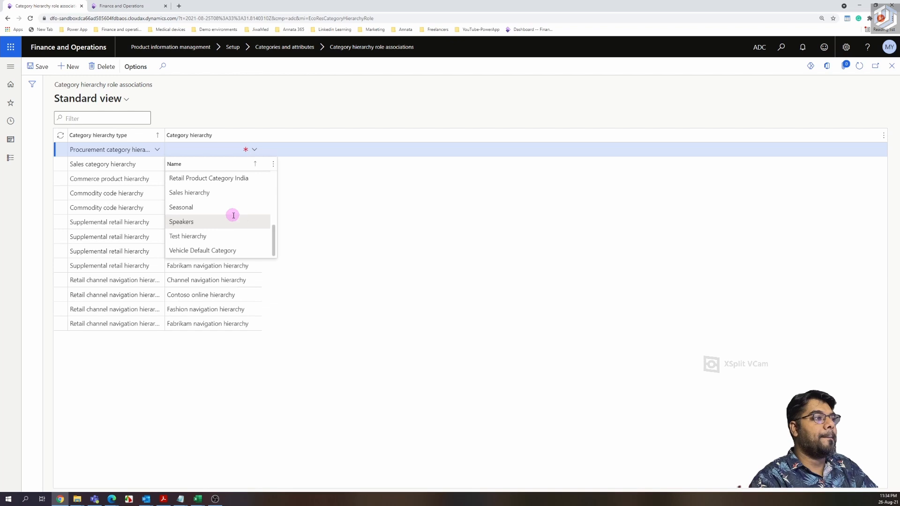
left_click(219, 251)
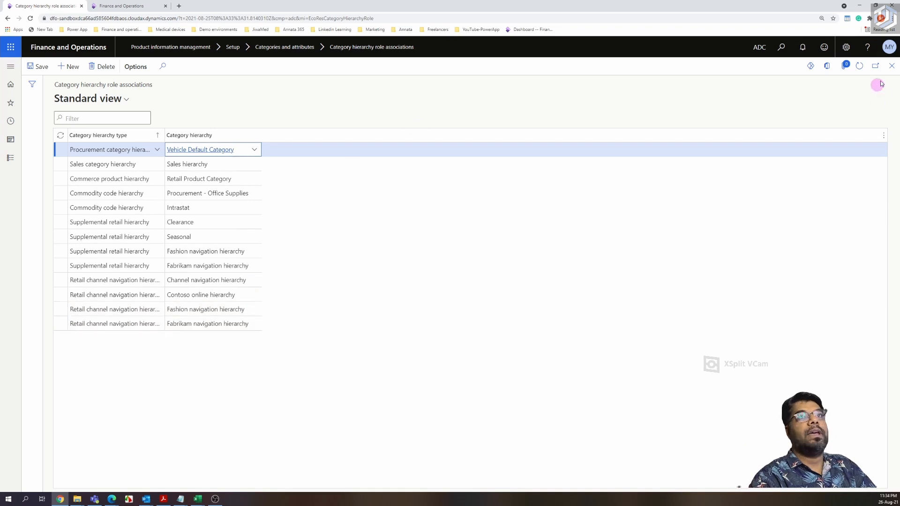
- Close the role associations and open Procurement categories in the Procurement and sourcing module
left_click(891, 65)
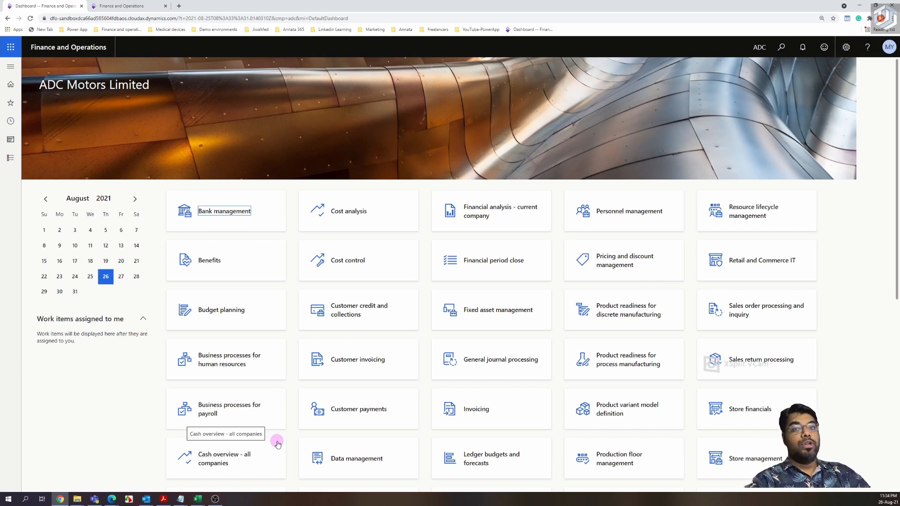
left_click(10, 66)
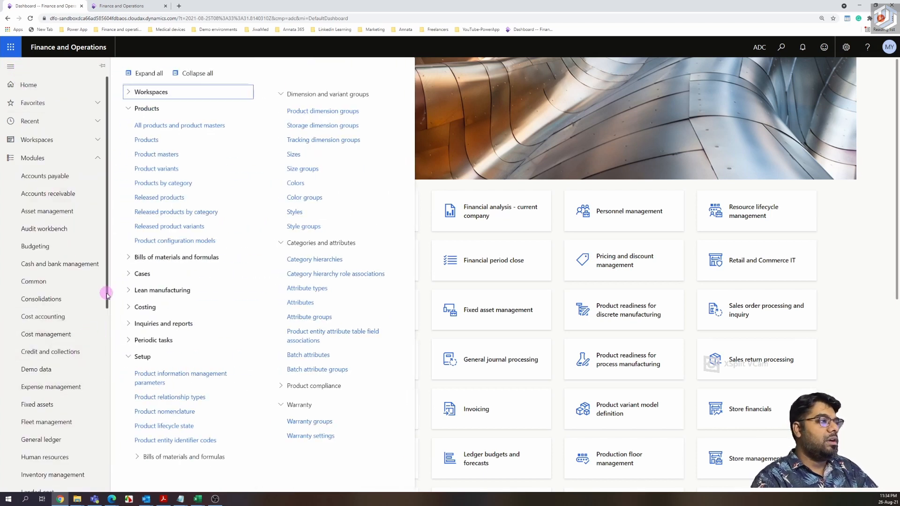
scroll(103, 374, "down", 3)
scroll(103, 375, "down", 2)
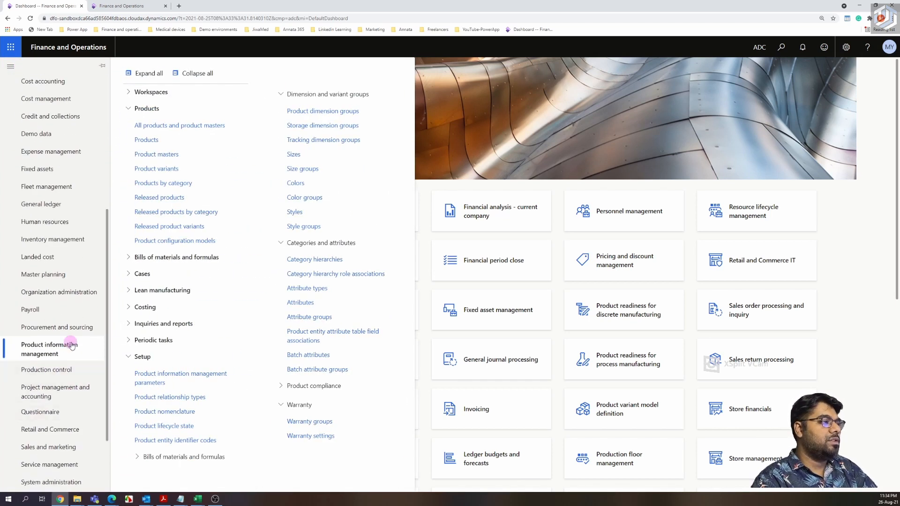
left_click(49, 328)
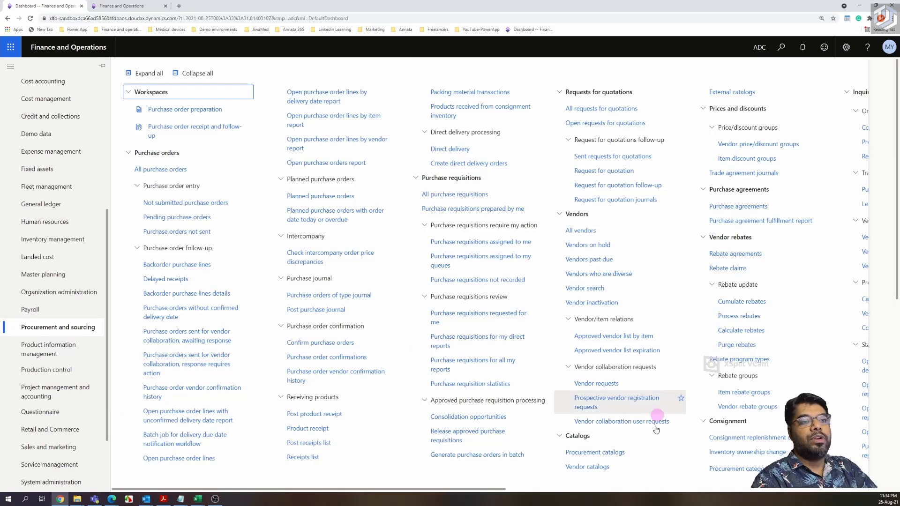
left_click(741, 471)
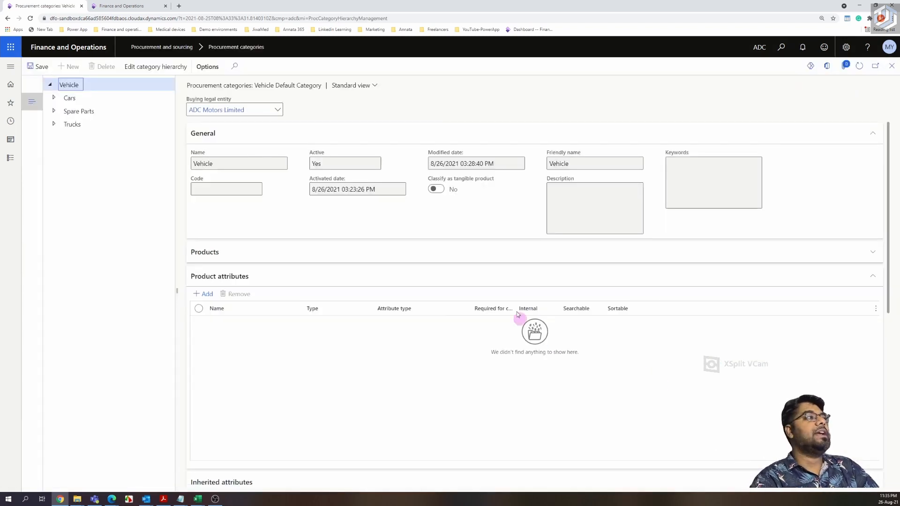
- Expand the Cars, Spare Parts and Trucks categories and check the Products section of the BMW category
left_click(54, 97)
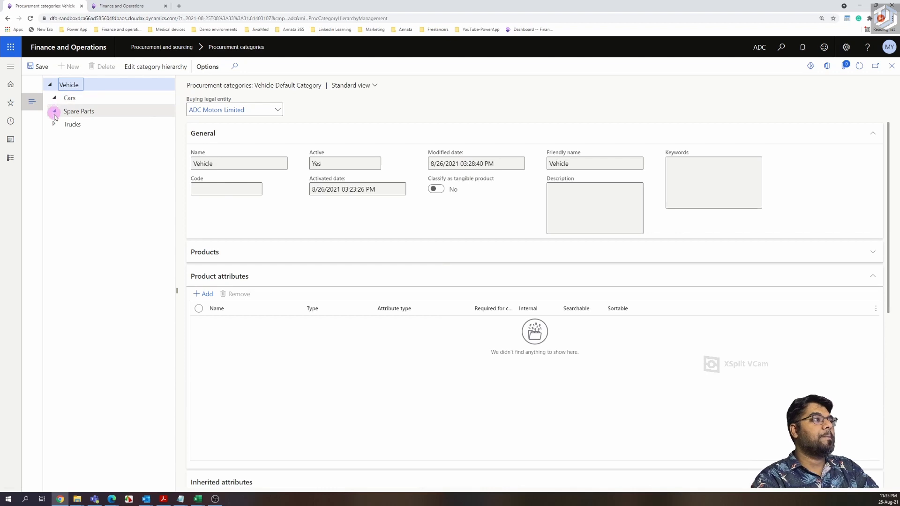
left_click(54, 123)
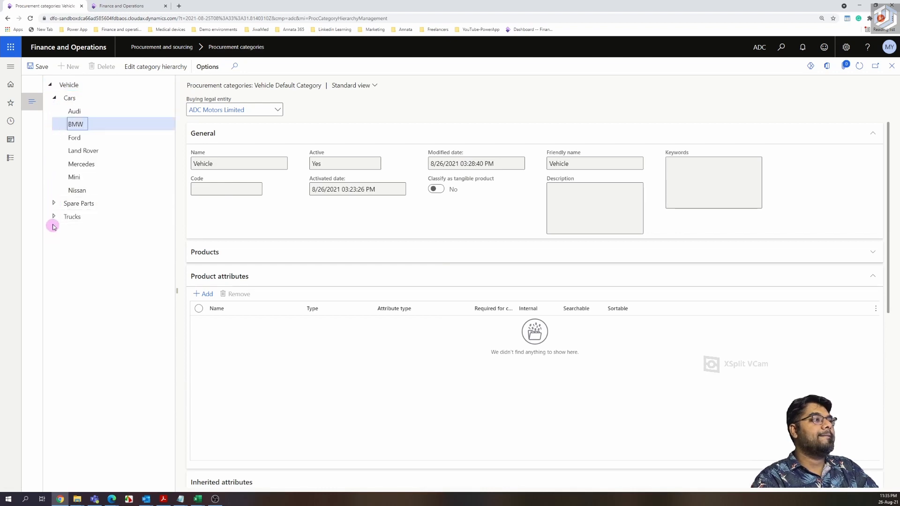
left_click(54, 216)
left_click(54, 203)
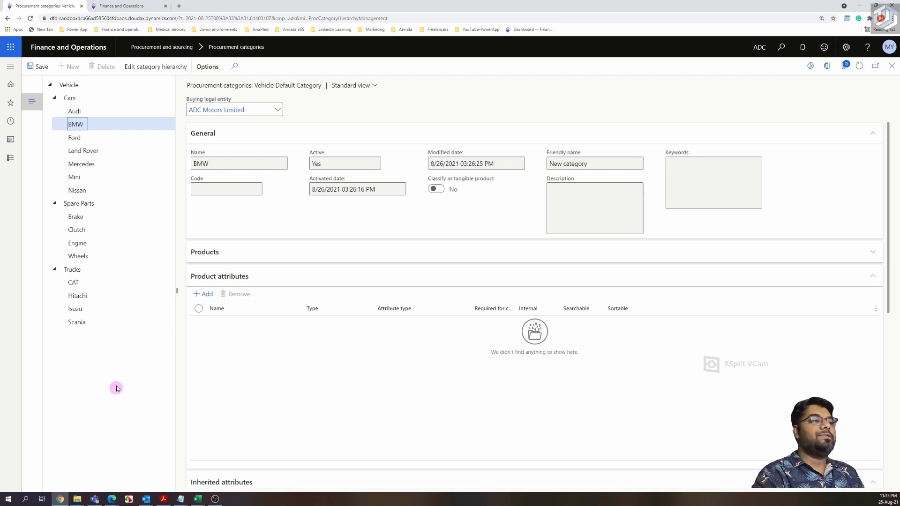
left_click(217, 254)
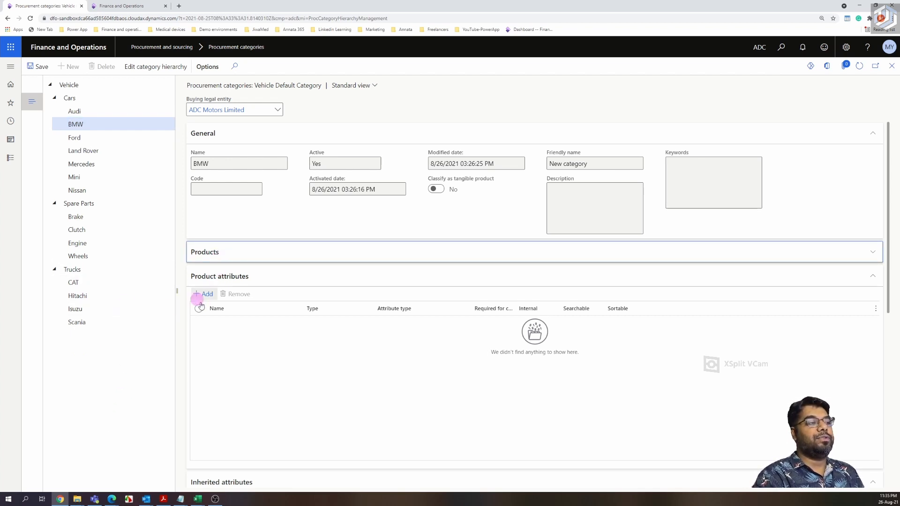
left_click(213, 255)
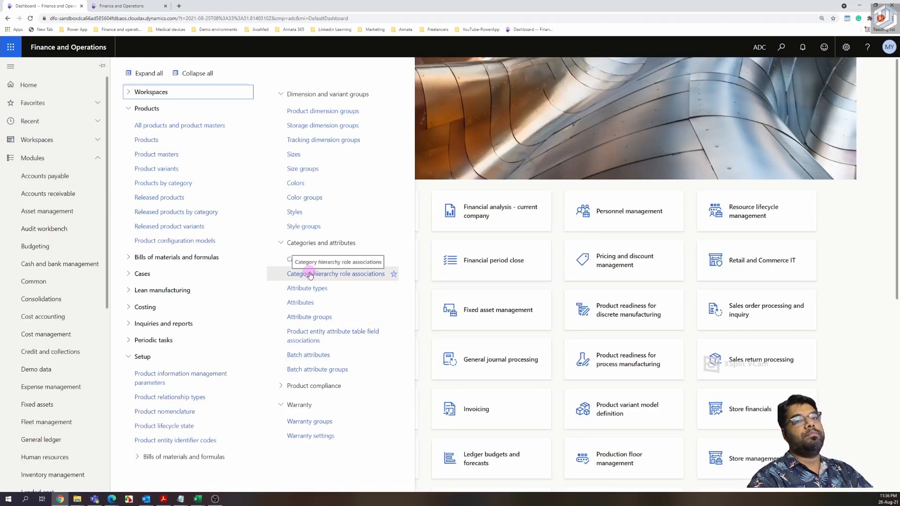
- Open the Products list in Product information management and filter it to product numbers beginning with P
left_click(145, 140)
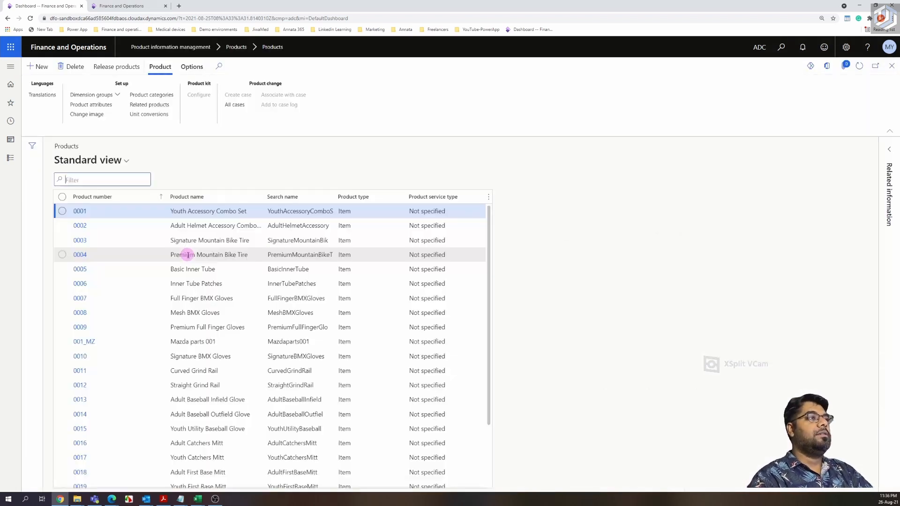
left_click(162, 197)
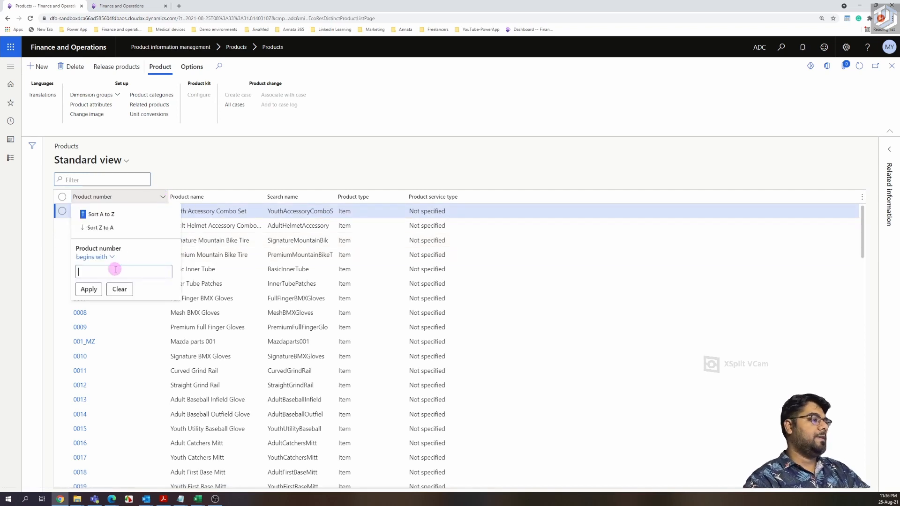
type("0")
left_click(89, 289)
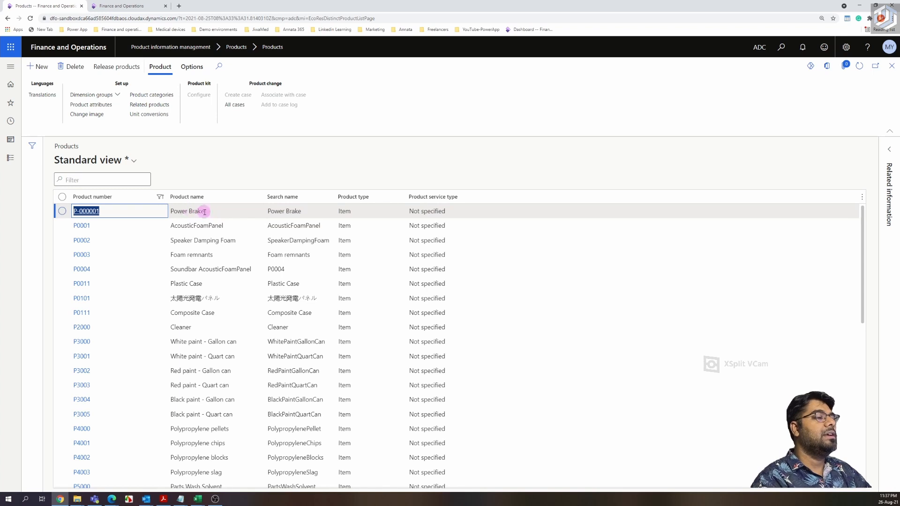
- Open the product categories of the Power Brake product and assign the Vehicle Default Category hierarchy
left_click(158, 96)
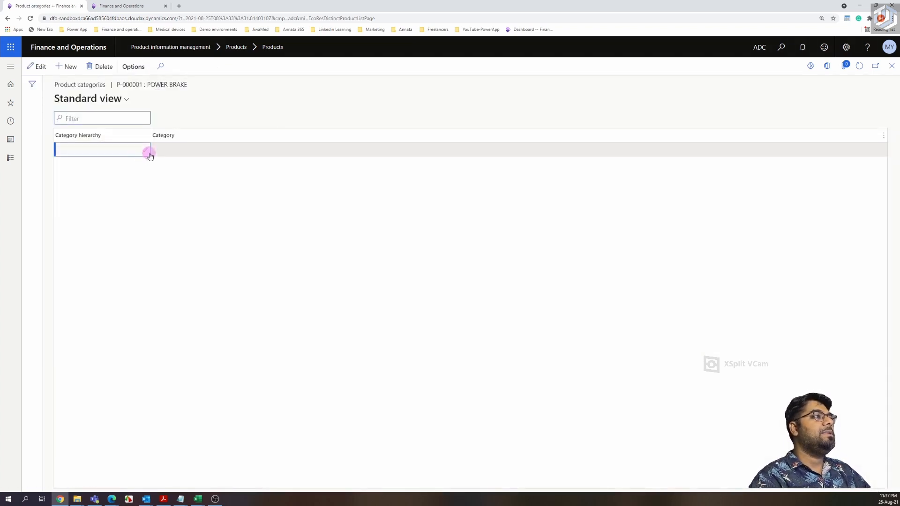
left_click(36, 67)
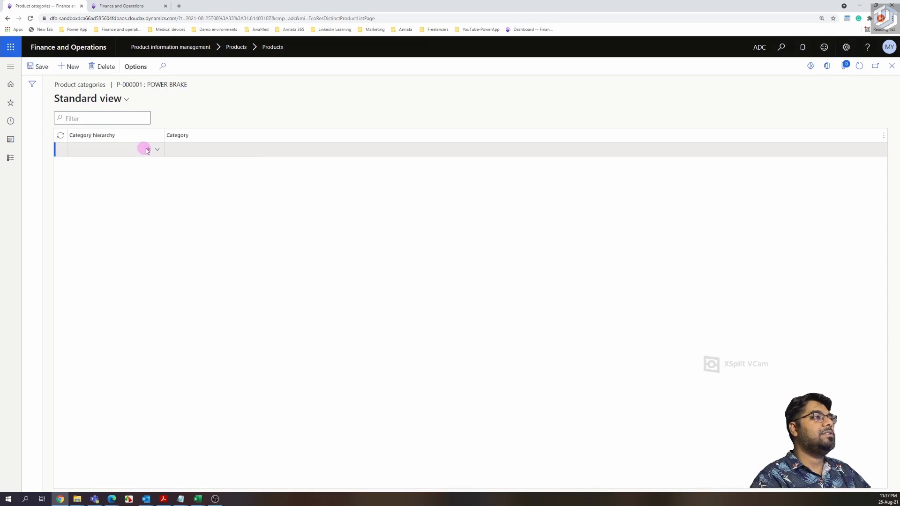
left_click(157, 150)
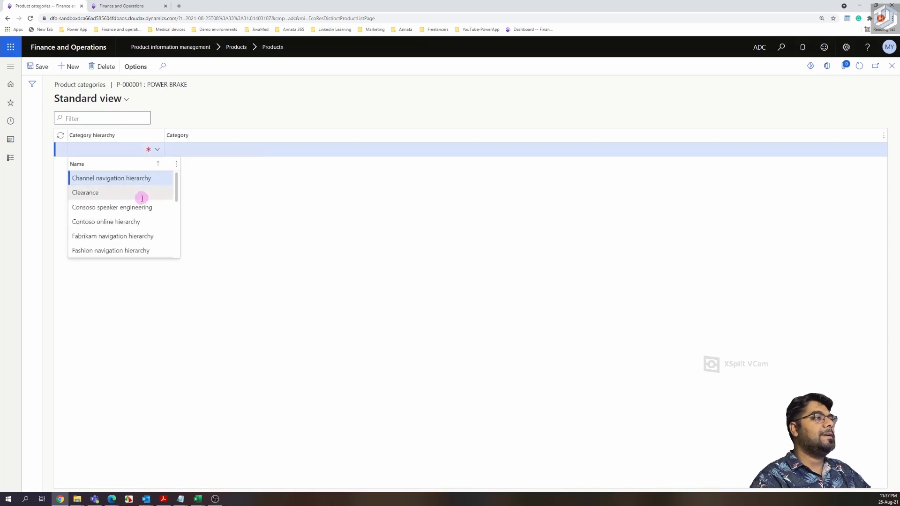
scroll(141, 196, "down", 5)
left_click(141, 250)
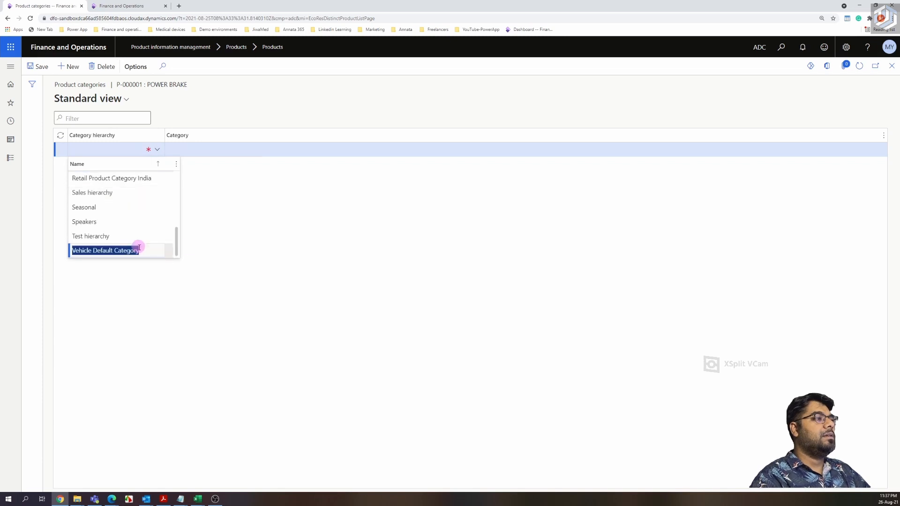
- Set the Power Brake product's category to Brake under Spare Parts, save it and return to the product list
left_click(242, 150)
left_click(253, 149)
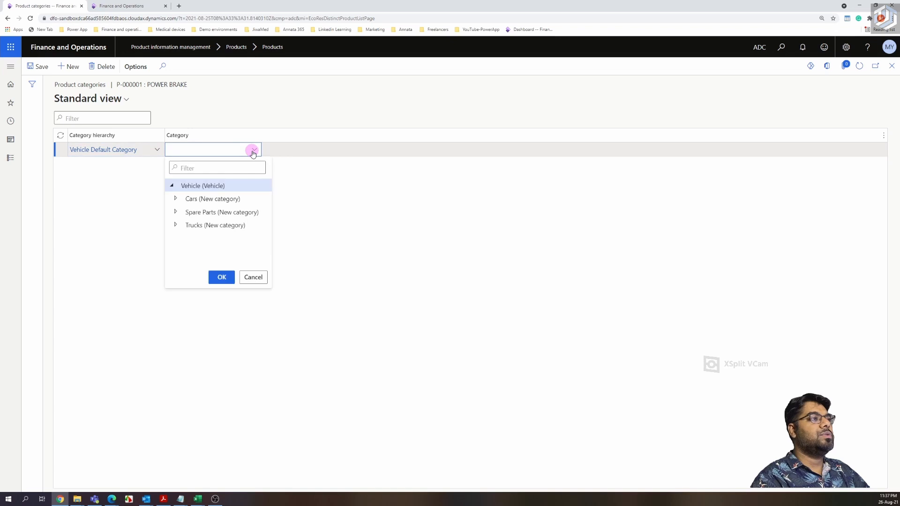
left_click(176, 211)
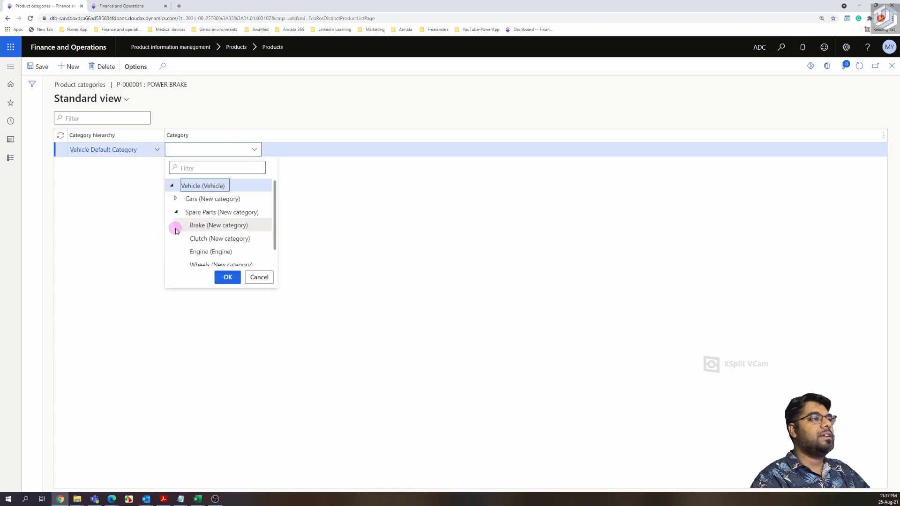
left_click(199, 226)
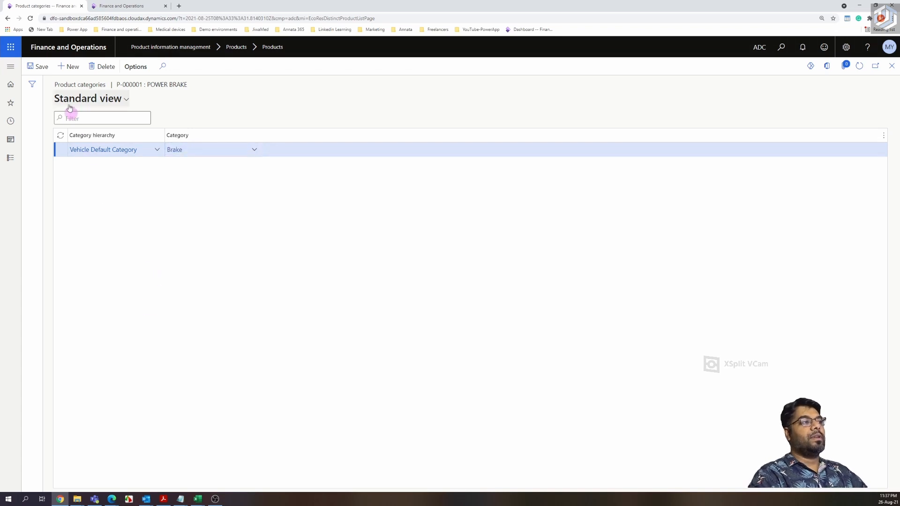
left_click(37, 66)
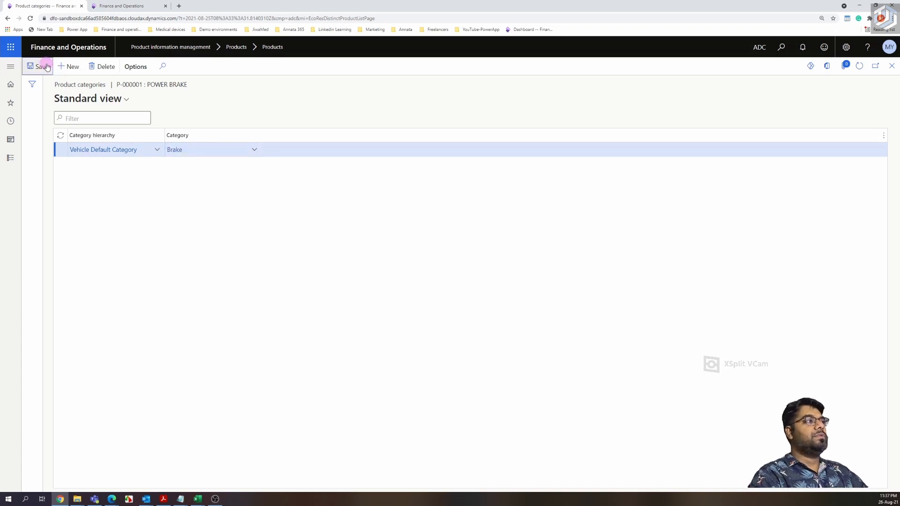
left_click(892, 66)
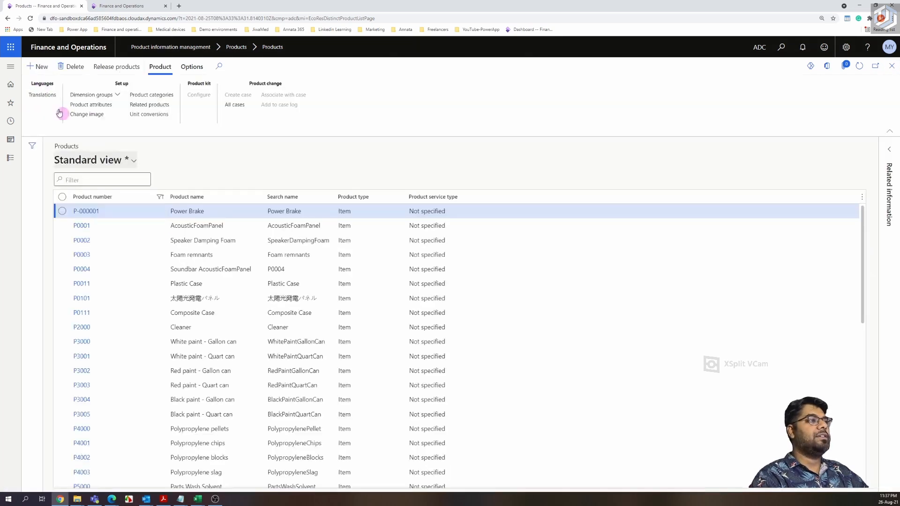
- Leave the product list and reopen Procurement categories in the Procurement and sourcing module
left_click(11, 66)
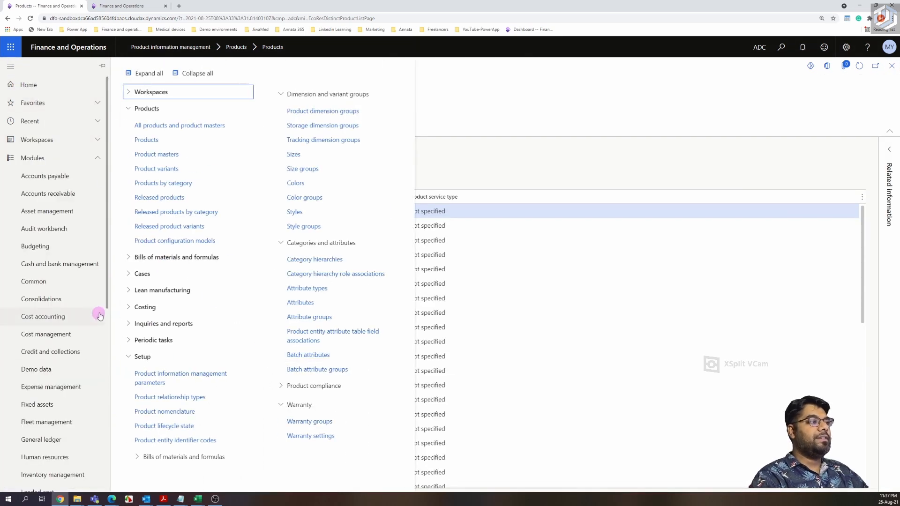
left_click_drag(105, 301, 103, 415)
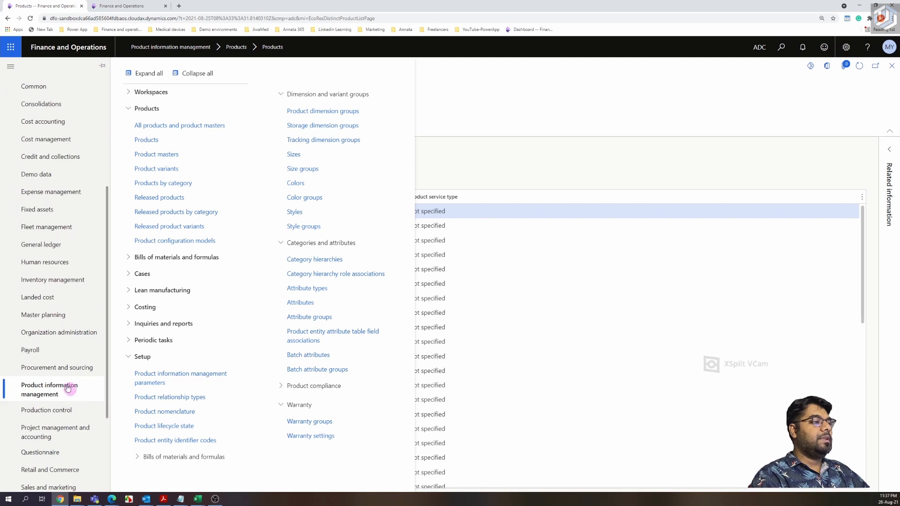
left_click(66, 367)
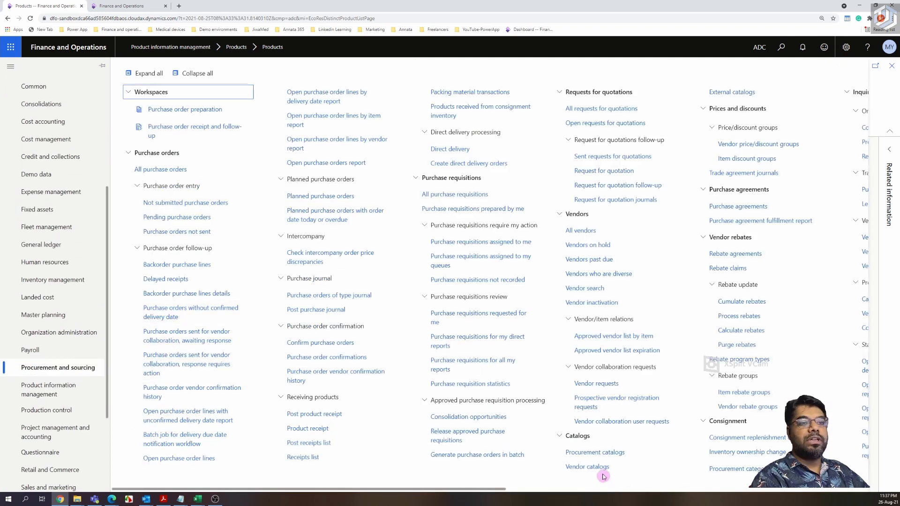
left_click_drag(503, 489, 572, 497)
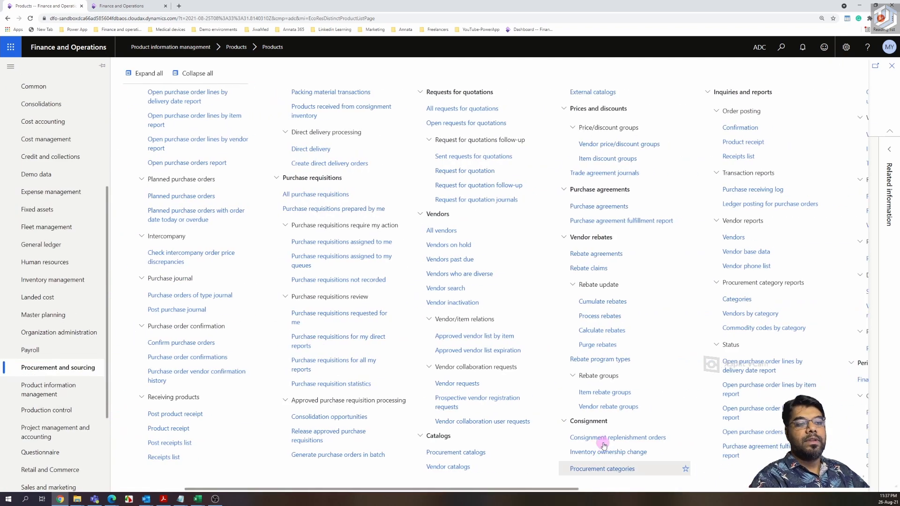
left_click(605, 470)
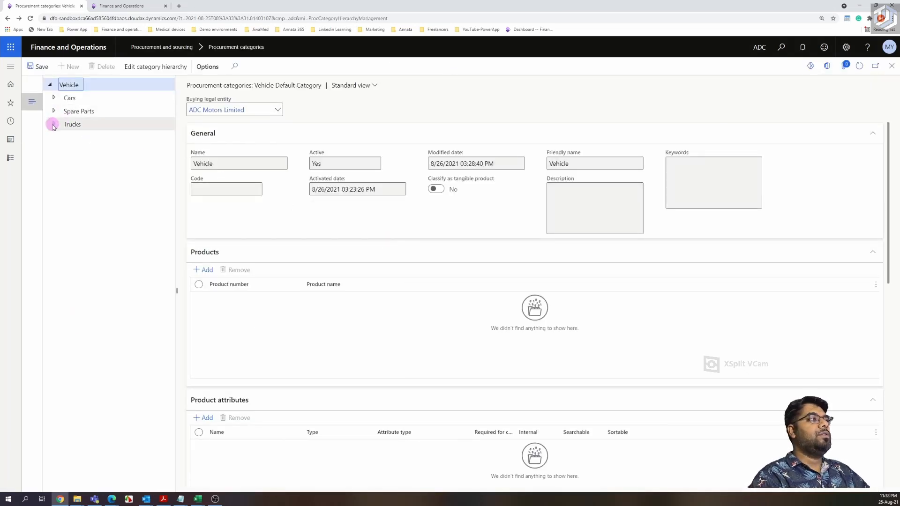
- Expand Spare Parts and examine the products and attributes of the Brake category
left_click(53, 110)
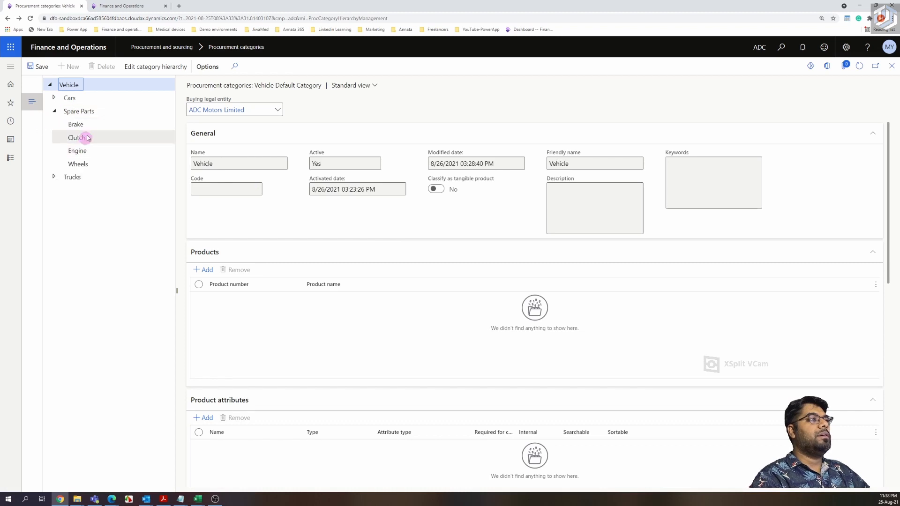
left_click(85, 125)
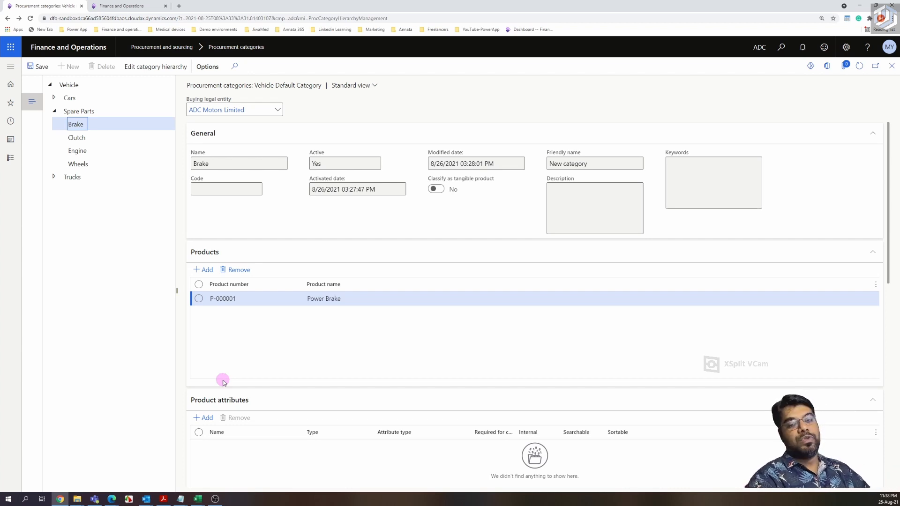
scroll(222, 382, "down", 5)
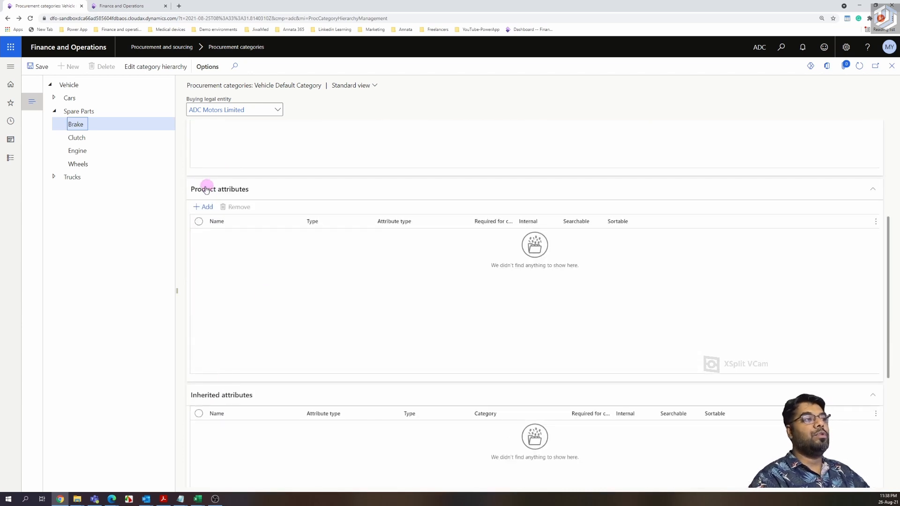